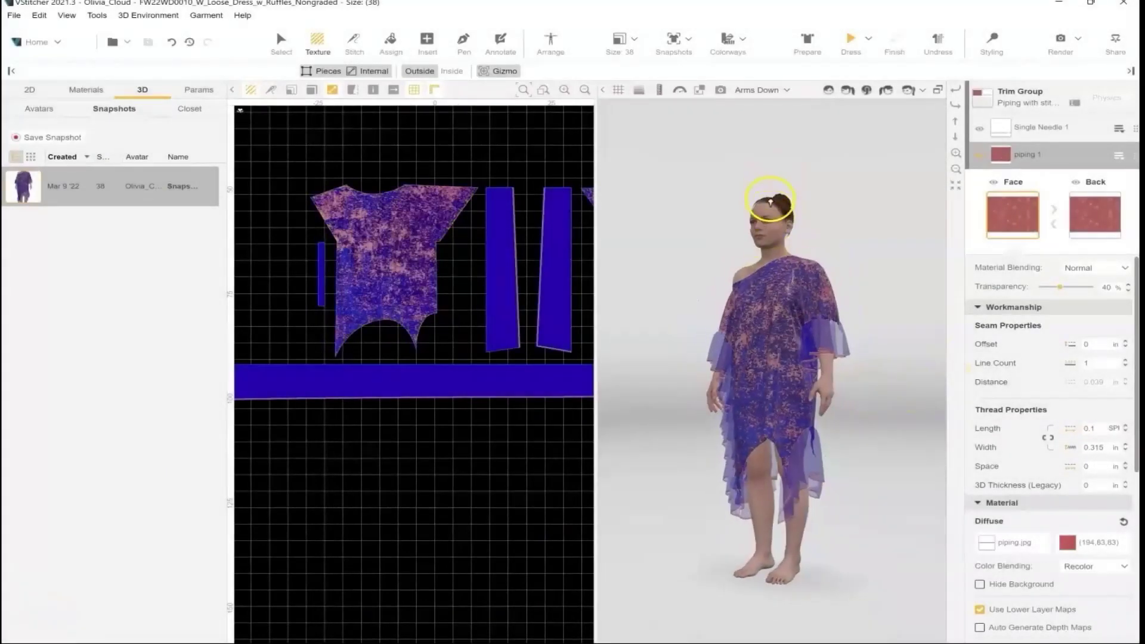
In Edit Avatar's Measurements, raise the High Heels value to 0.3 and check the side view.
right_click(767, 228)
click(774, 203)
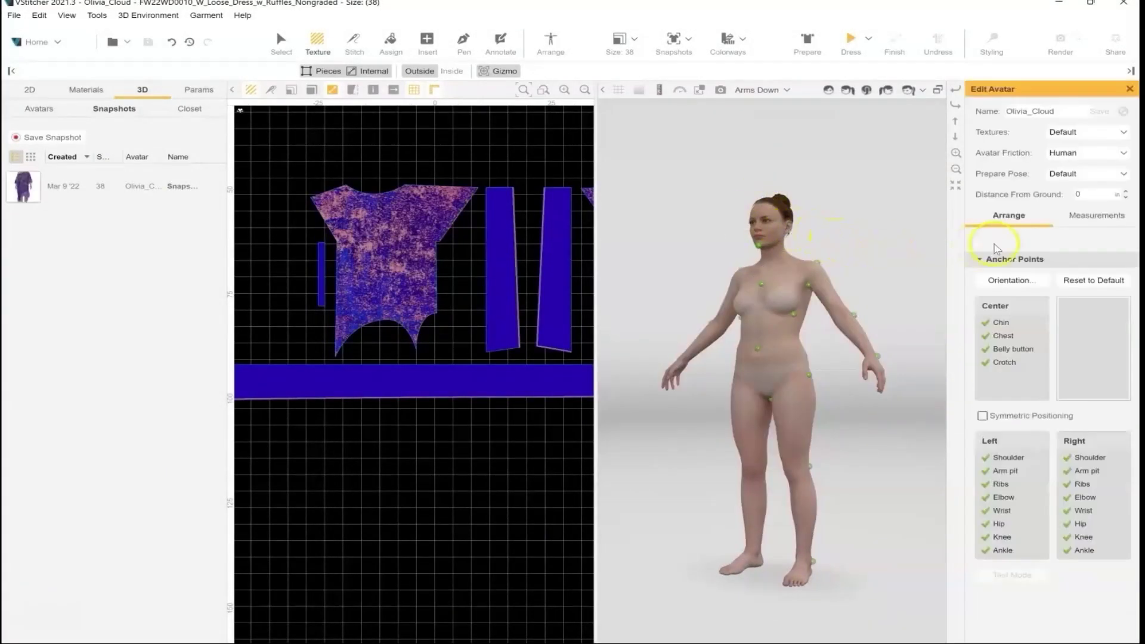
click(1081, 218)
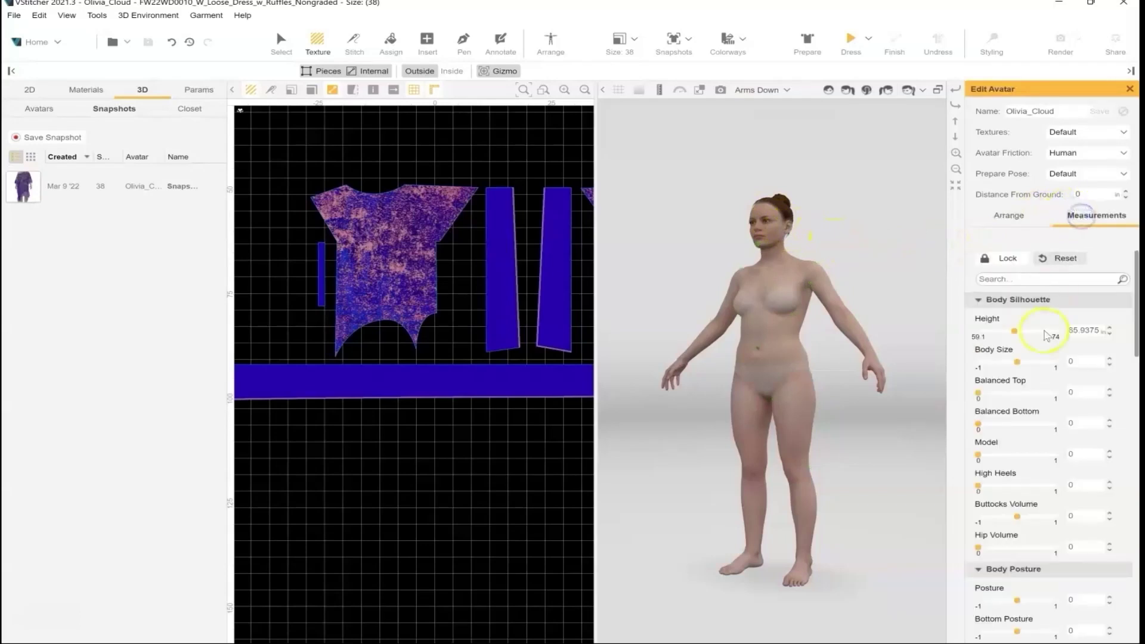
scroll(1043, 358, down, 10)
scroll(1027, 381, up, 5)
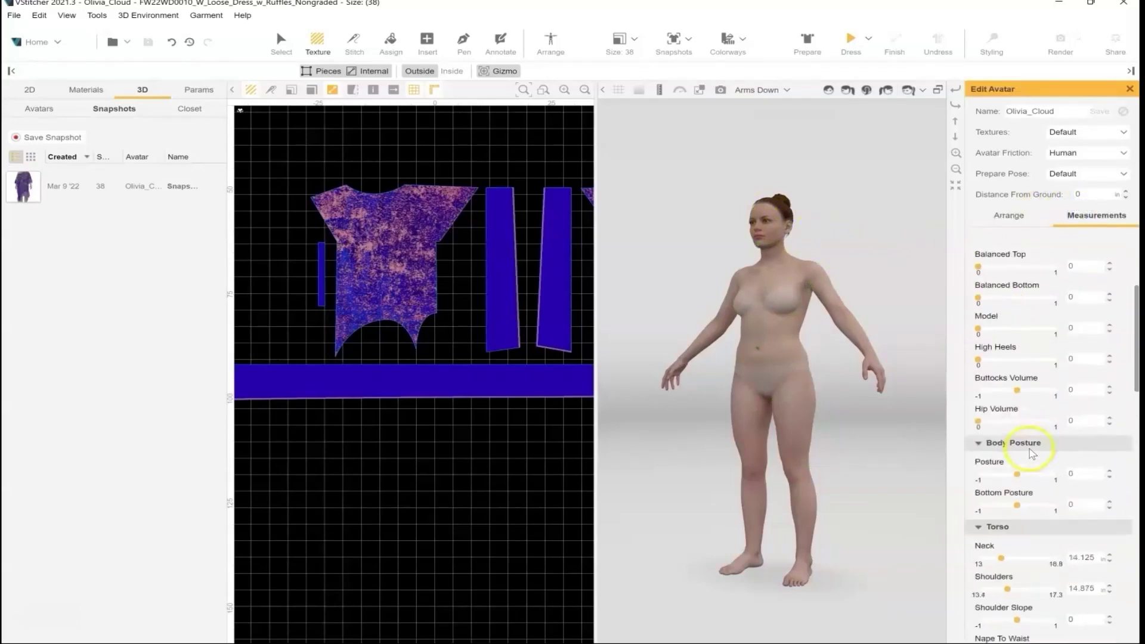
scroll(1008, 394, up, 2)
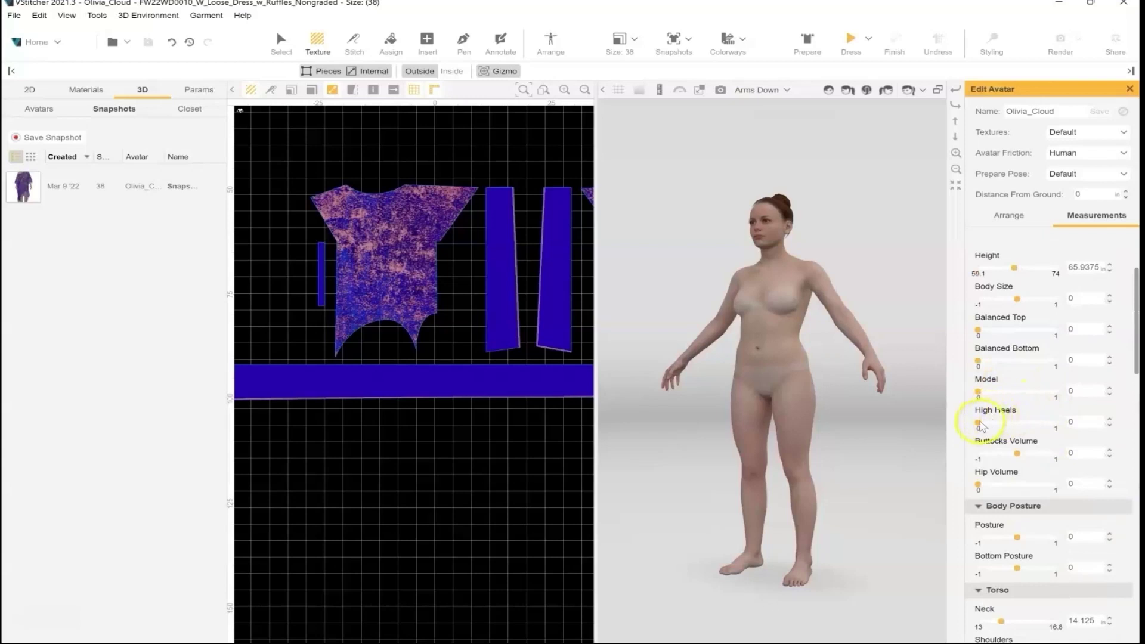
drag(998, 424, 1013, 425)
drag(946, 461, 898, 456)
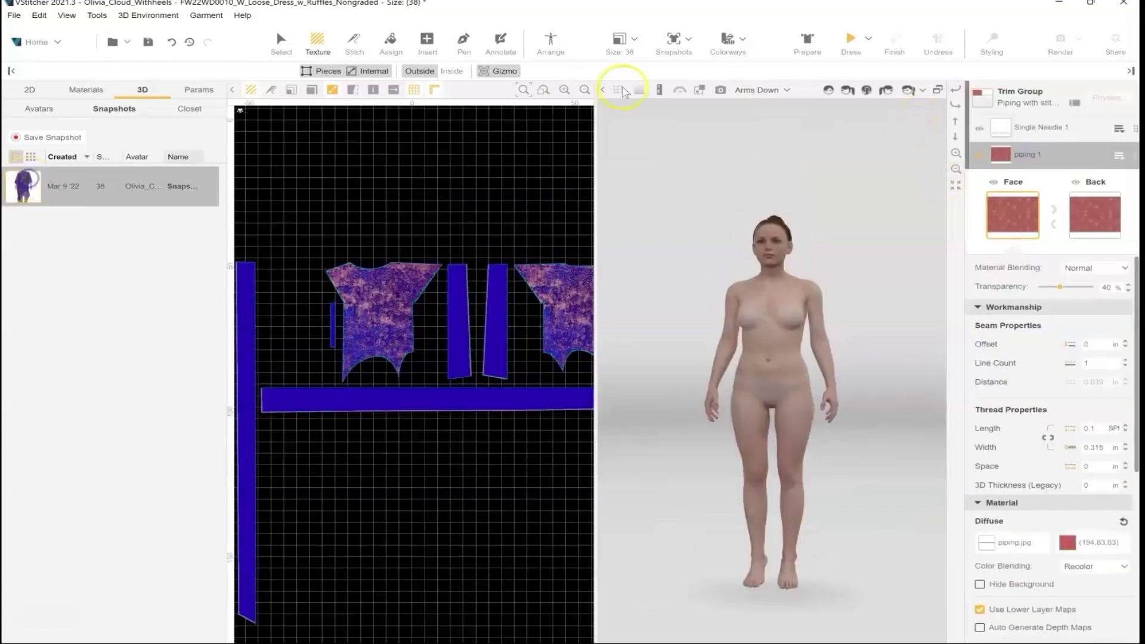
Load the dressed snapshot, then search 'olivia' and switch to the Olivia_Cloud_Withheels avatar.
click(677, 49)
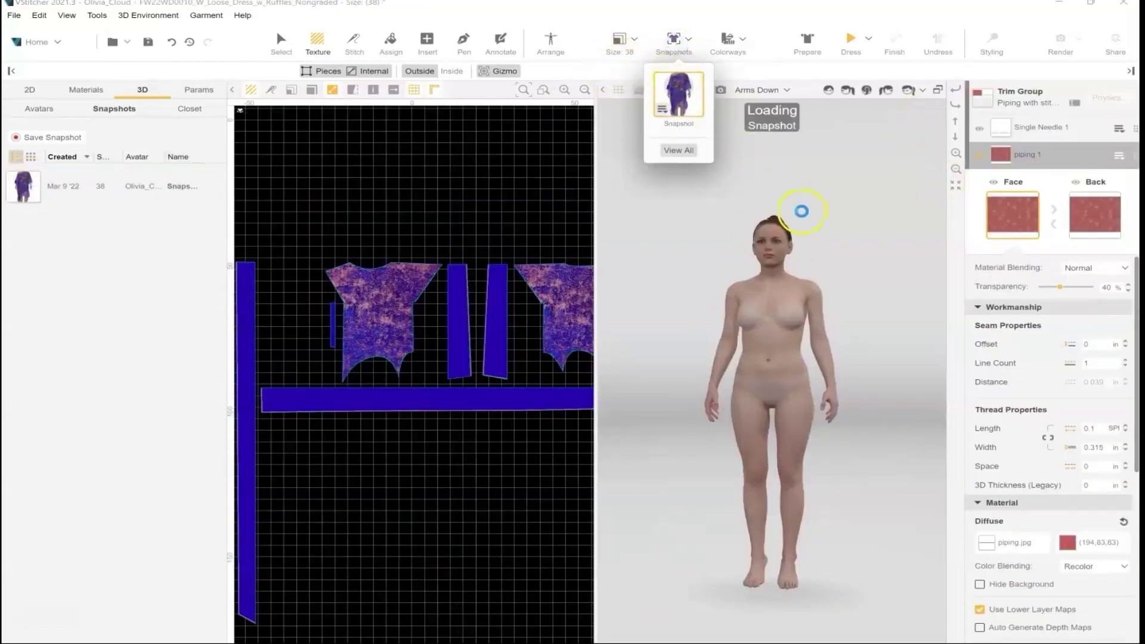
click(799, 241)
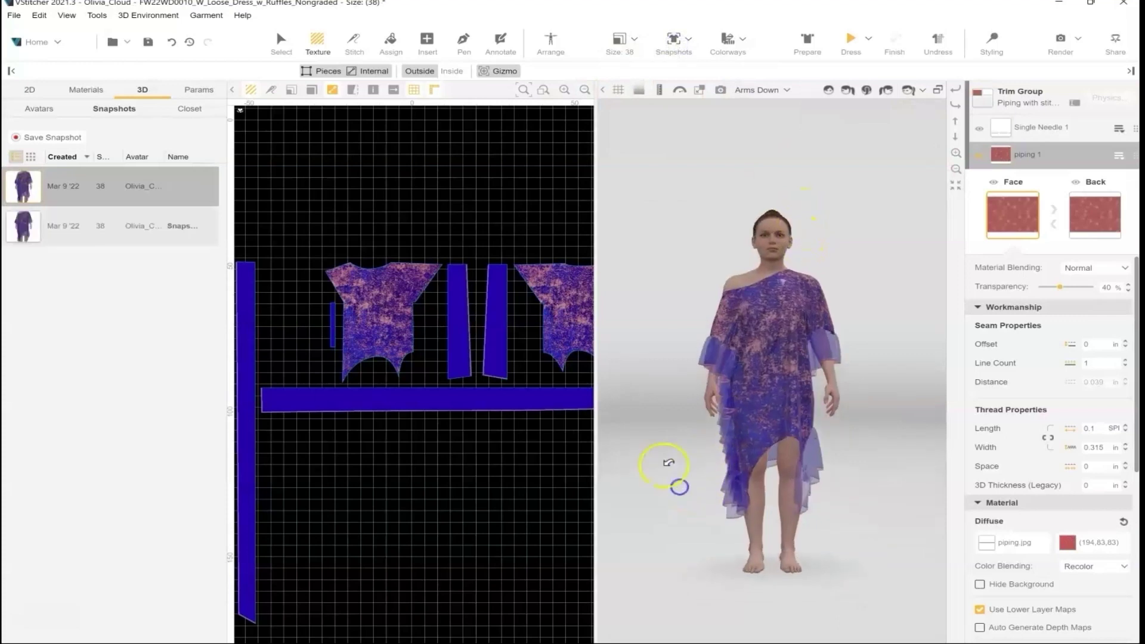
click(39, 109)
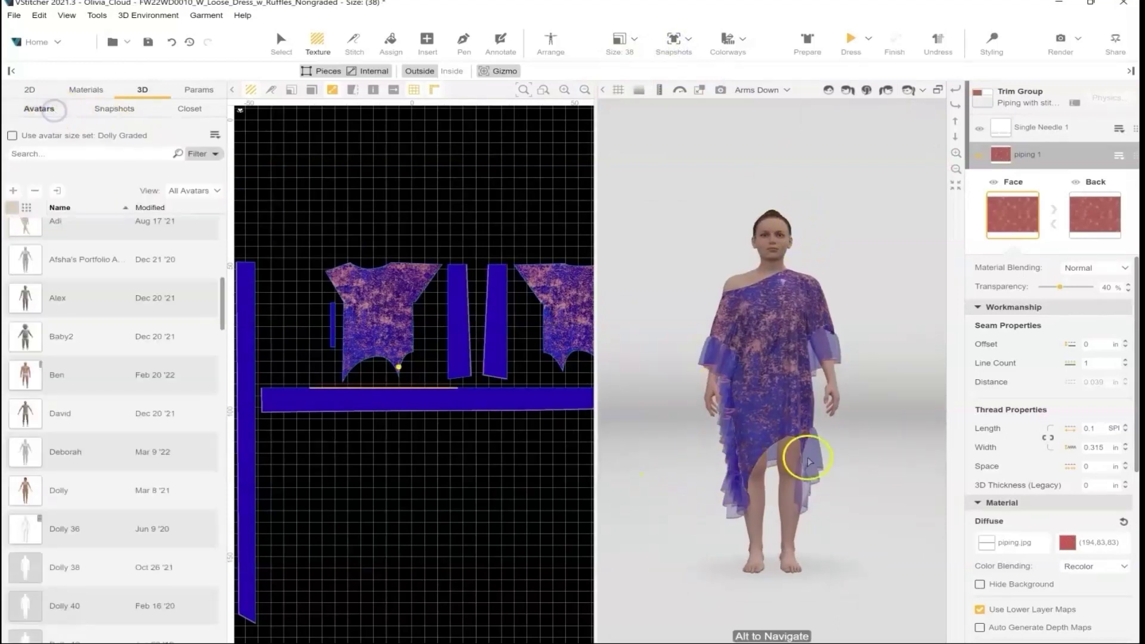
drag(805, 460, 952, 334)
click(118, 158)
text(olivia)
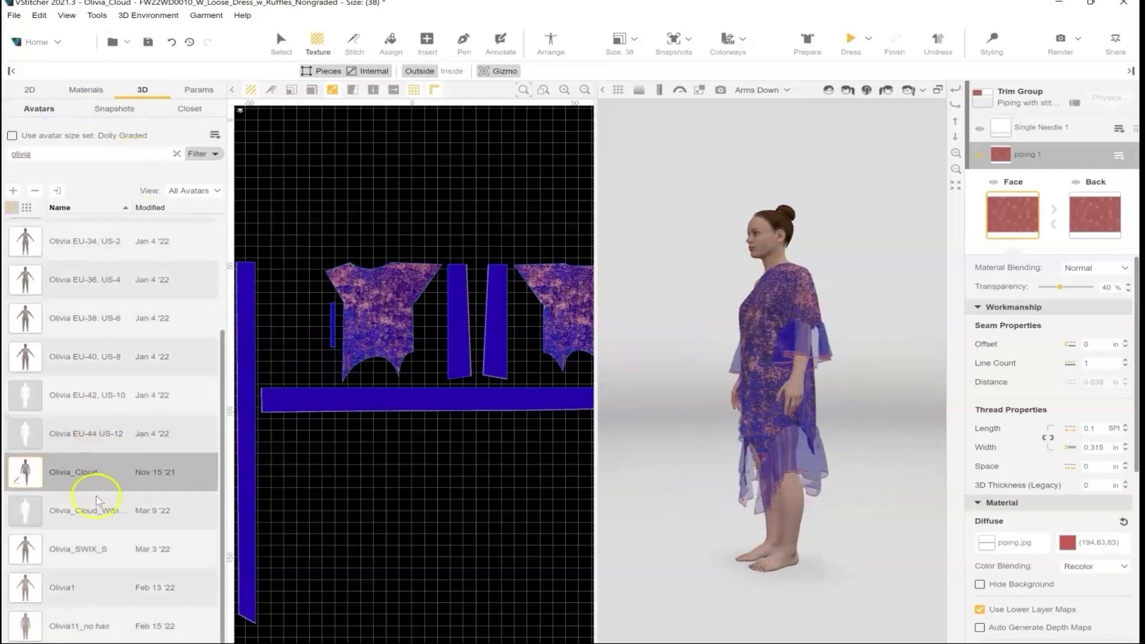
click(102, 511)
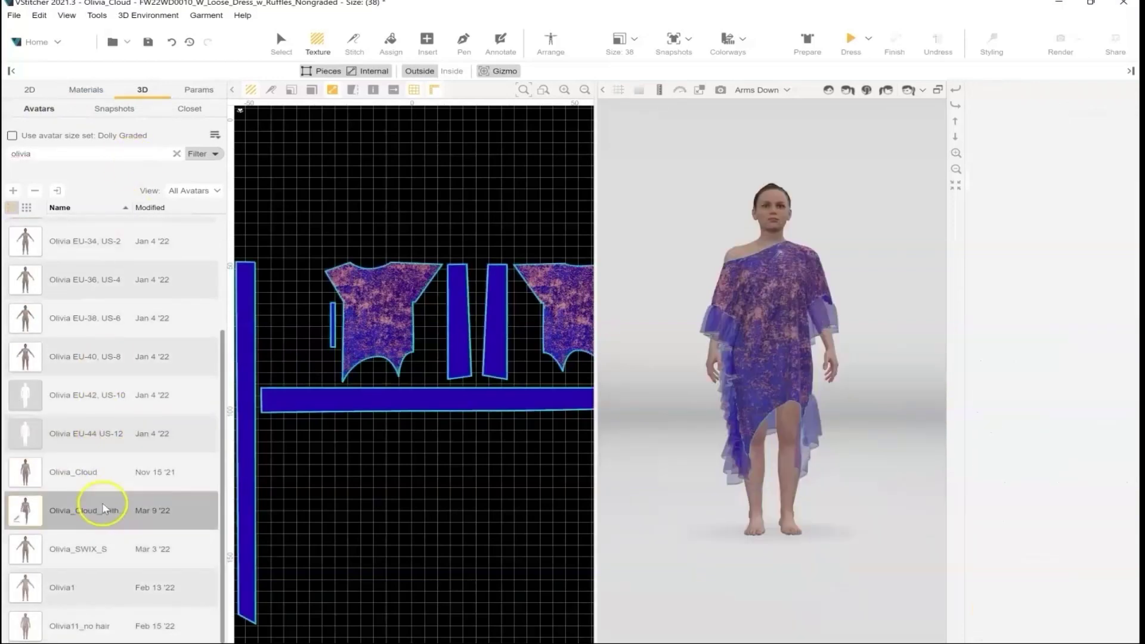
Put the platformheels shoes on the avatar and re-drape the dress over them.
click(161, 112)
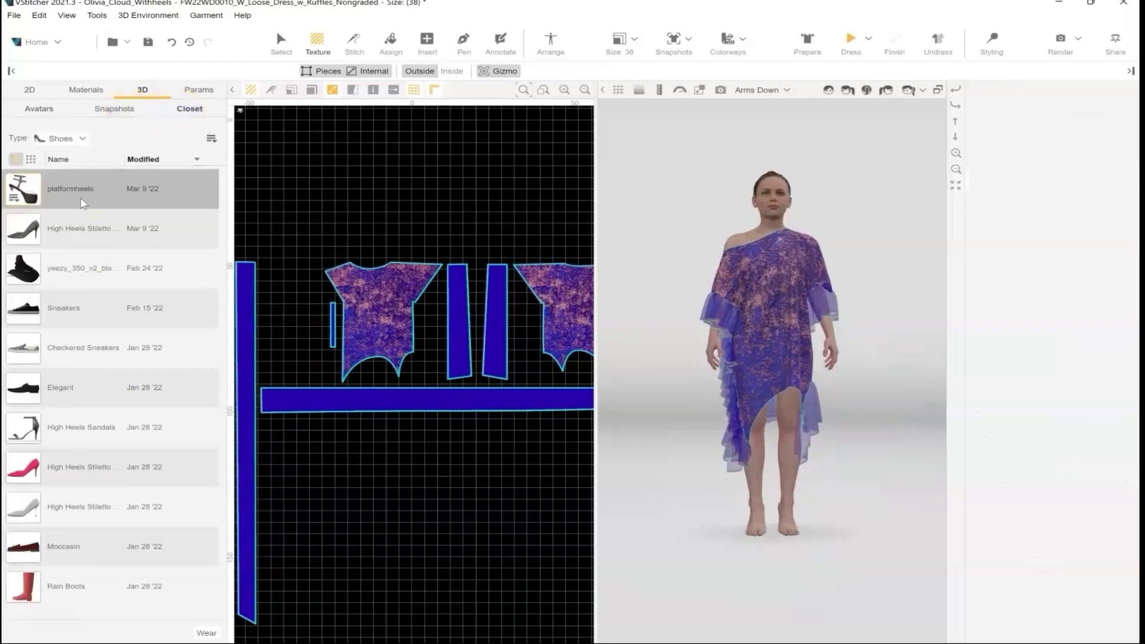
double_click(83, 204)
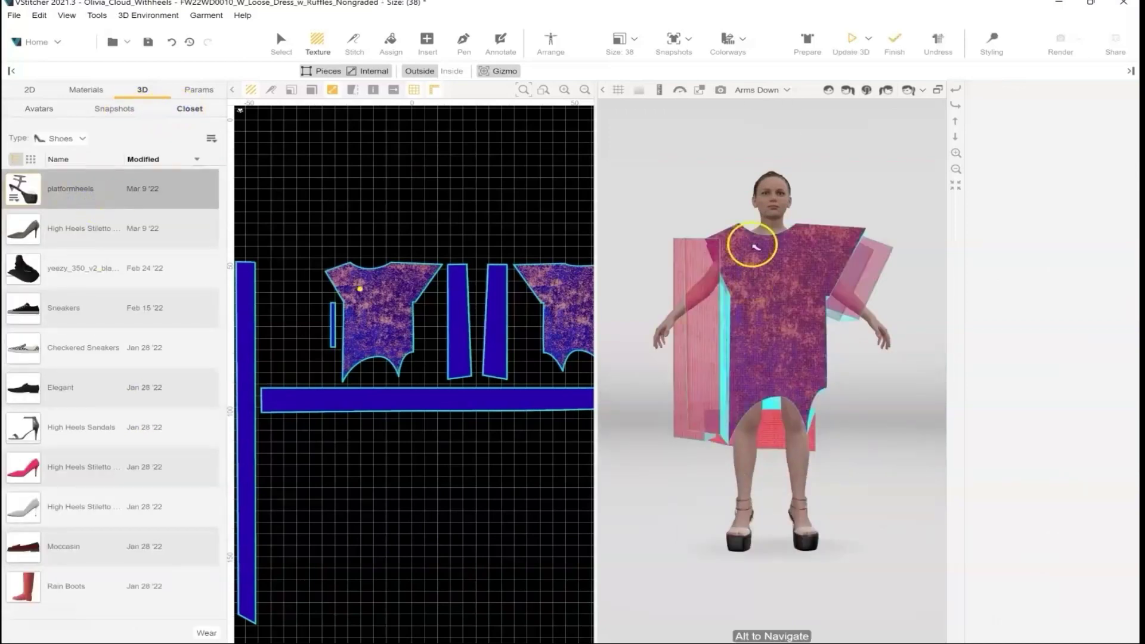
click(851, 41)
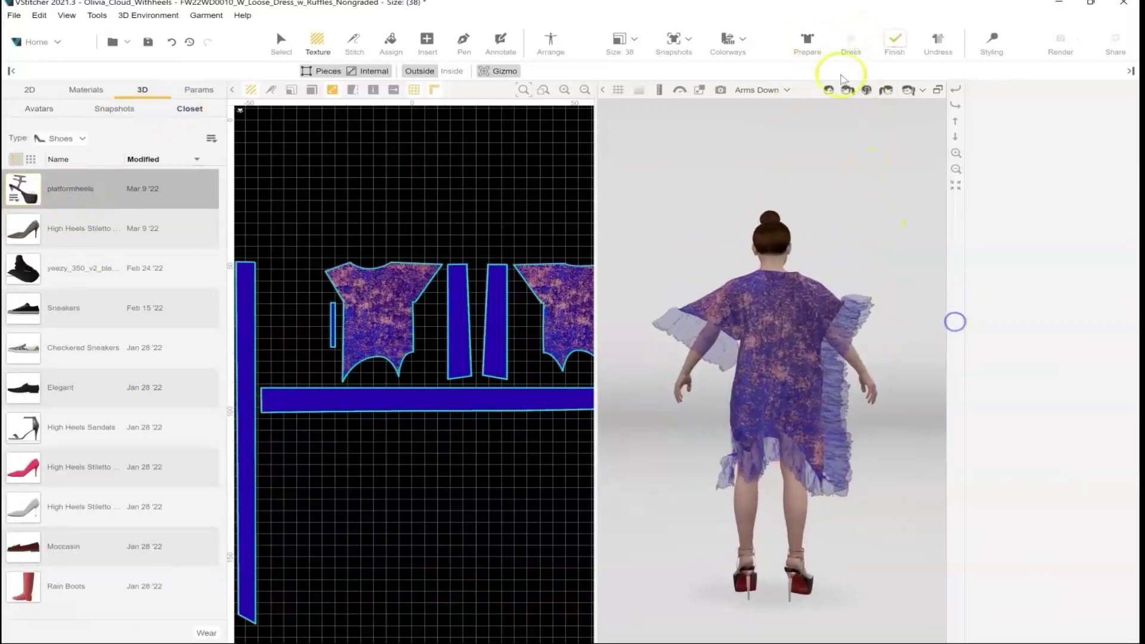
click(828, 90)
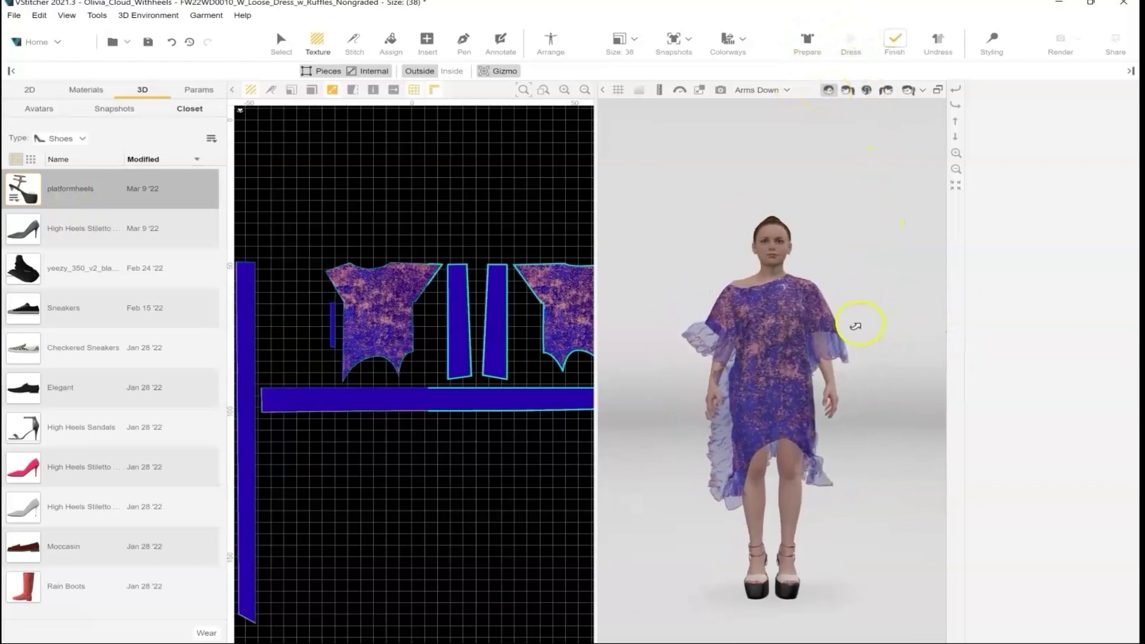
drag(855, 326, 647, 399)
Save a new snapshot with the default name and delete the two outdated snapshots.
click(109, 110)
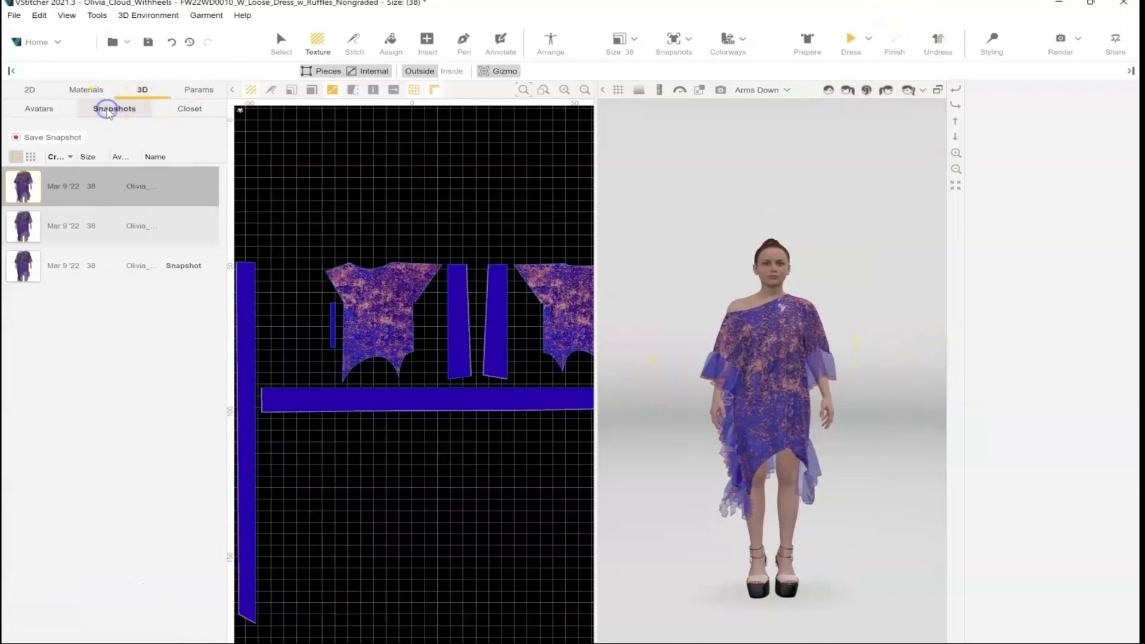
click(71, 137)
key(Return)
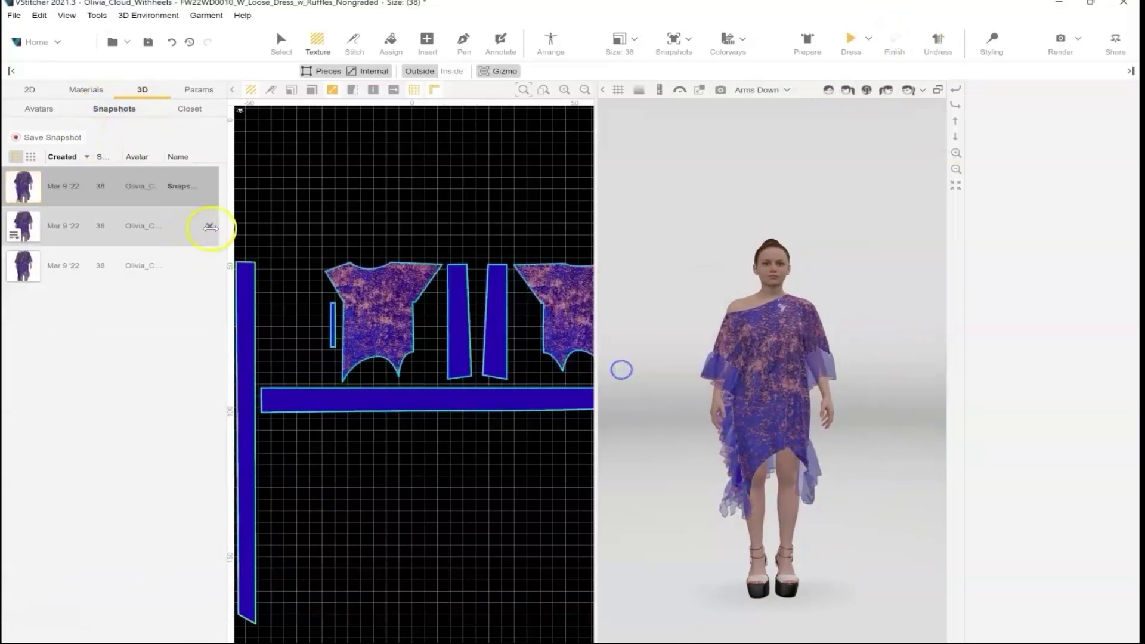
click(210, 227)
click(577, 366)
click(208, 227)
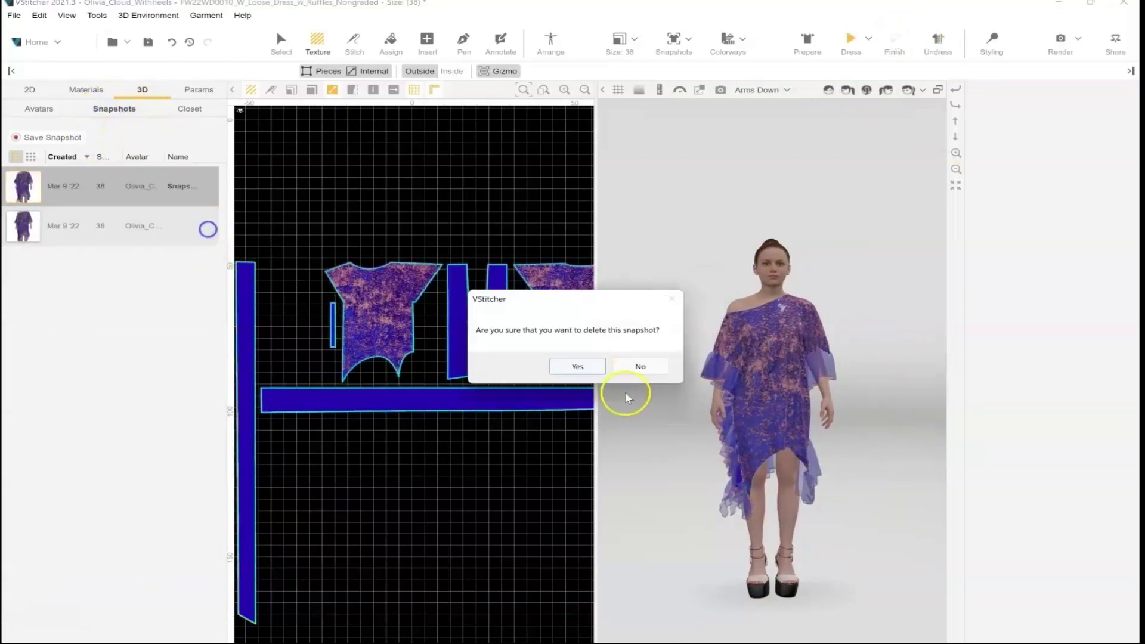
click(577, 366)
Switch to the Animation workspace and browse its list of animation clips.
click(35, 41)
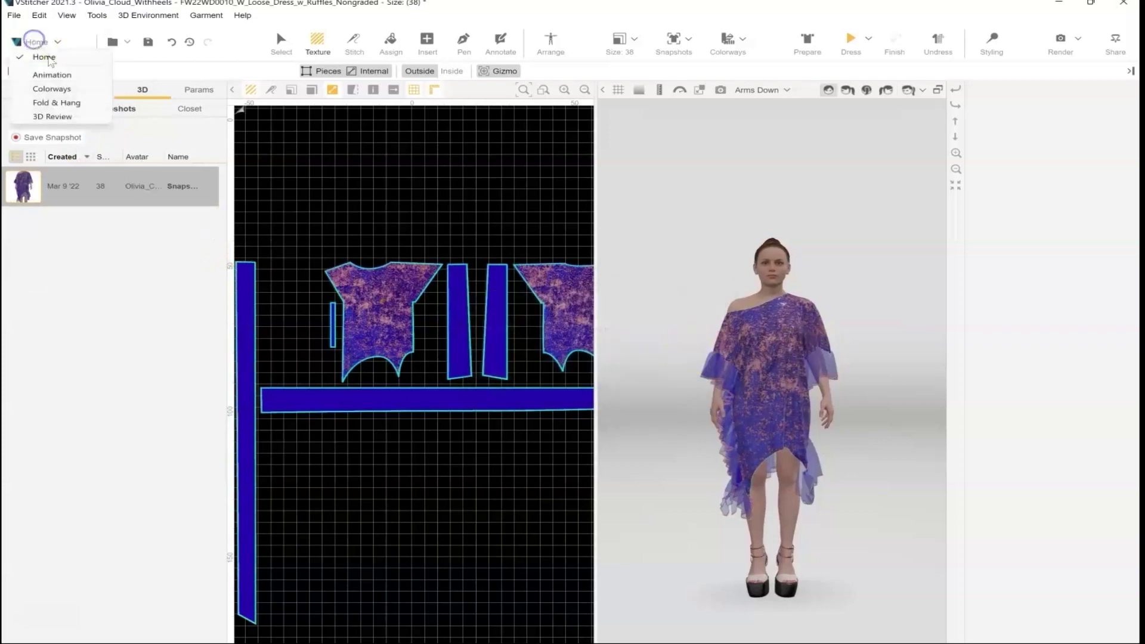
click(52, 74)
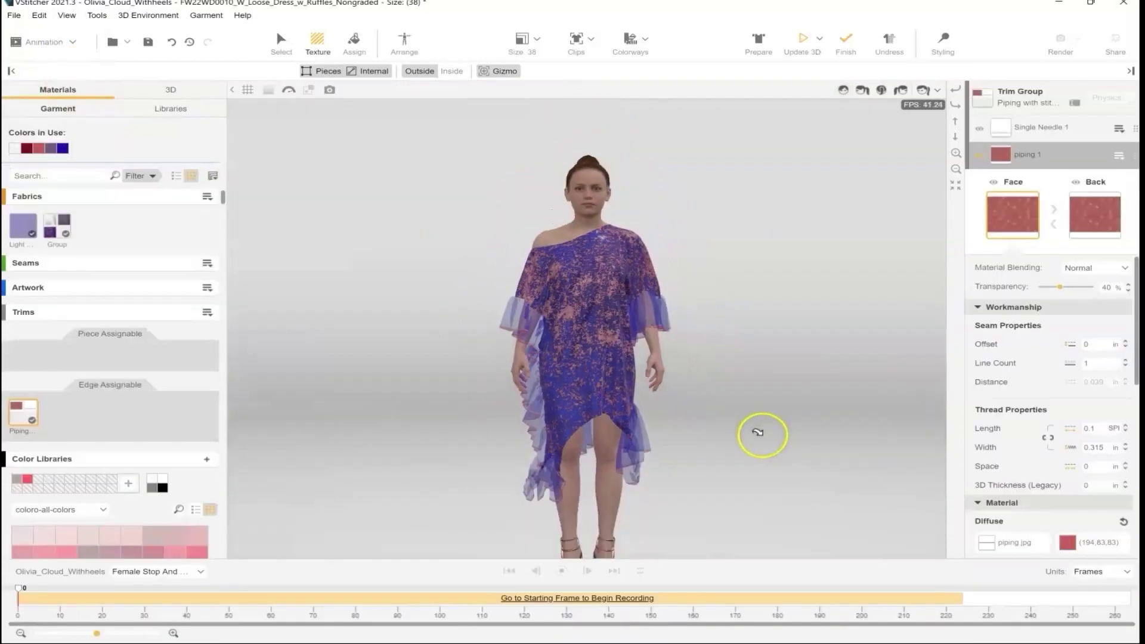
click(170, 573)
scroll(197, 593, down, 3)
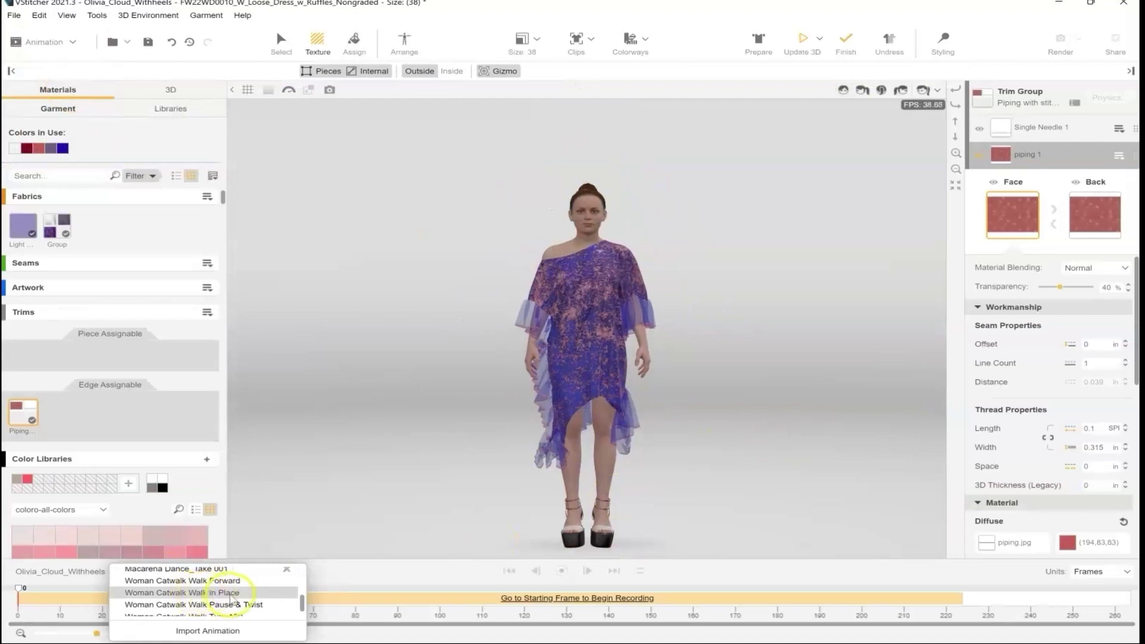
mouse_move(301, 606)
mouse_down()
mouse_move(306, 596)
mouse_move(305, 611)
mouse_up()
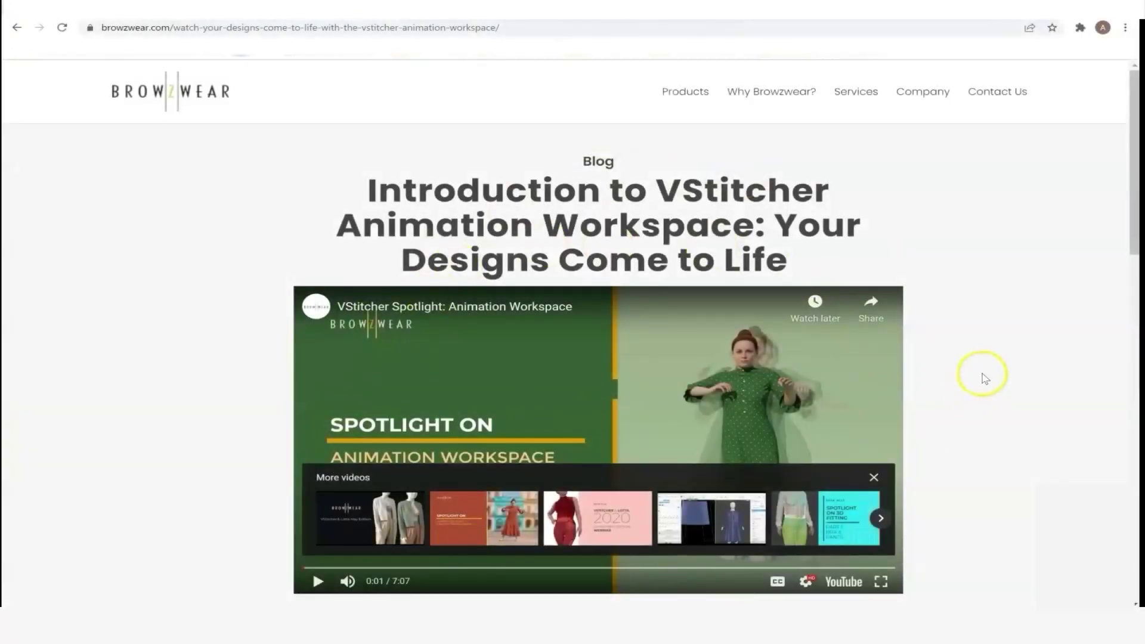
Skim the Animation Workspace blog post, jump its video to 1:09, then begin a Mixamo character upload.
scroll(725, 468, down, 2)
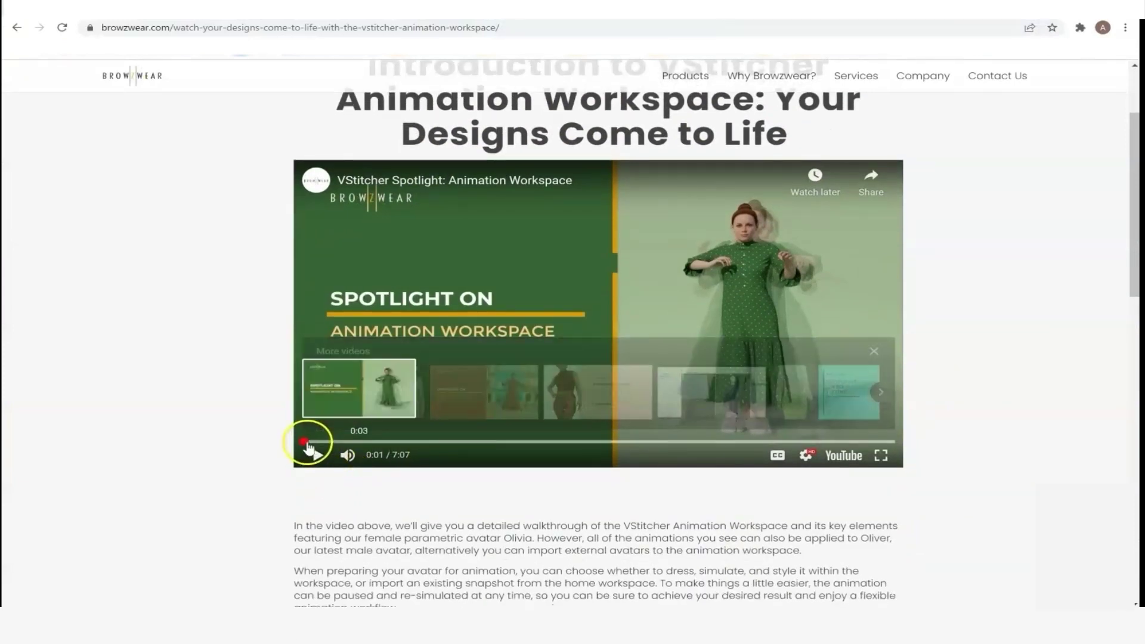
drag(307, 444, 398, 444)
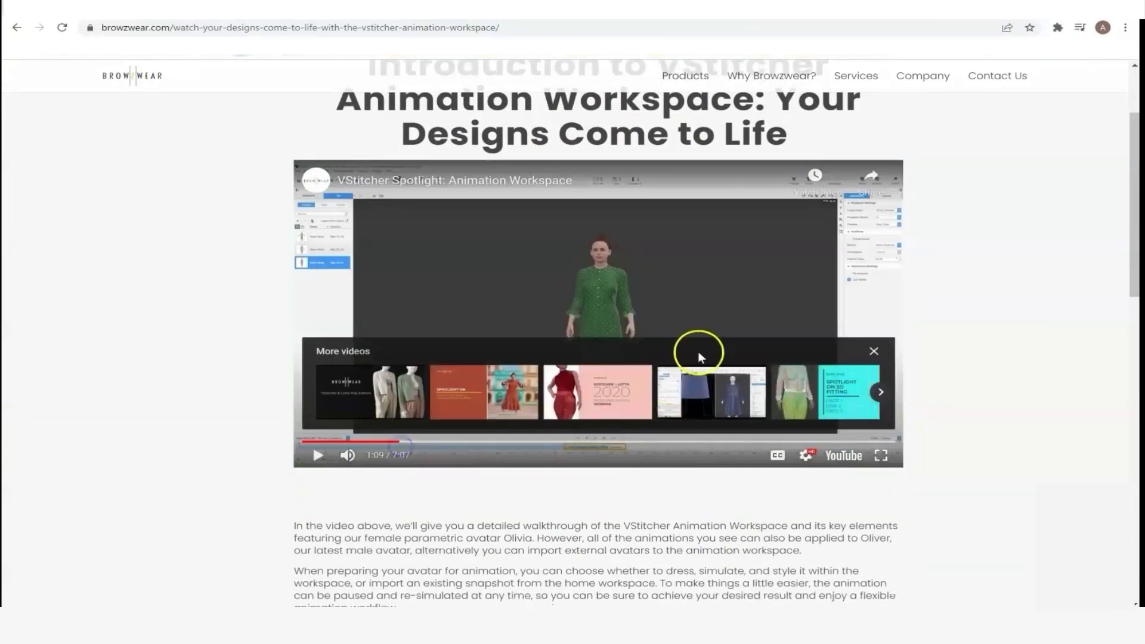
scroll(689, 542, down, 5)
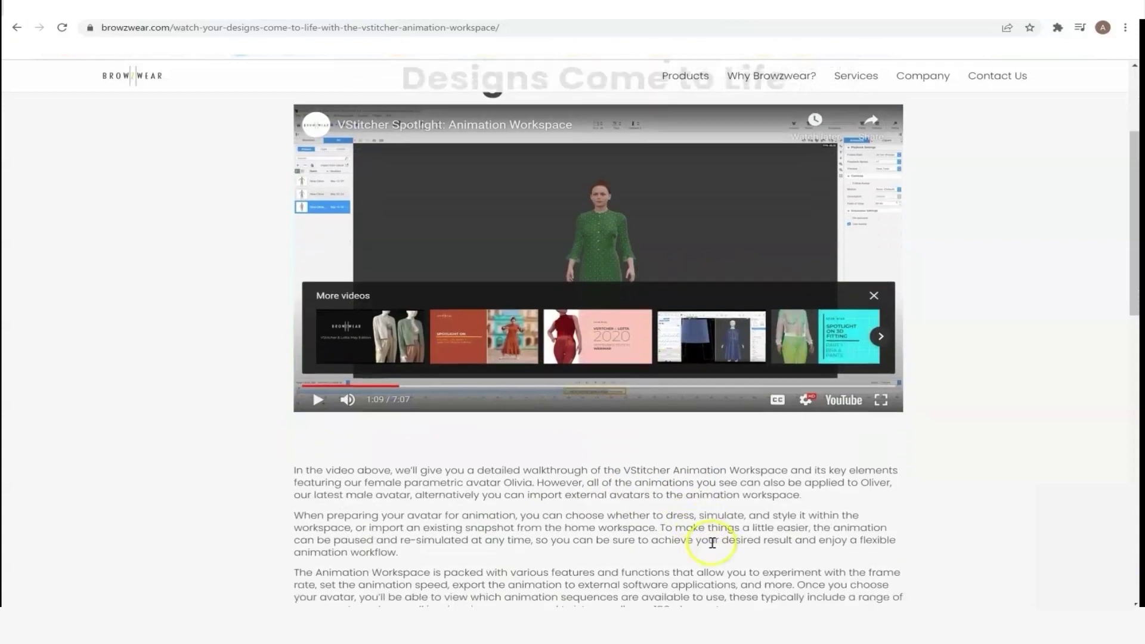
scroll(718, 542, down, 1)
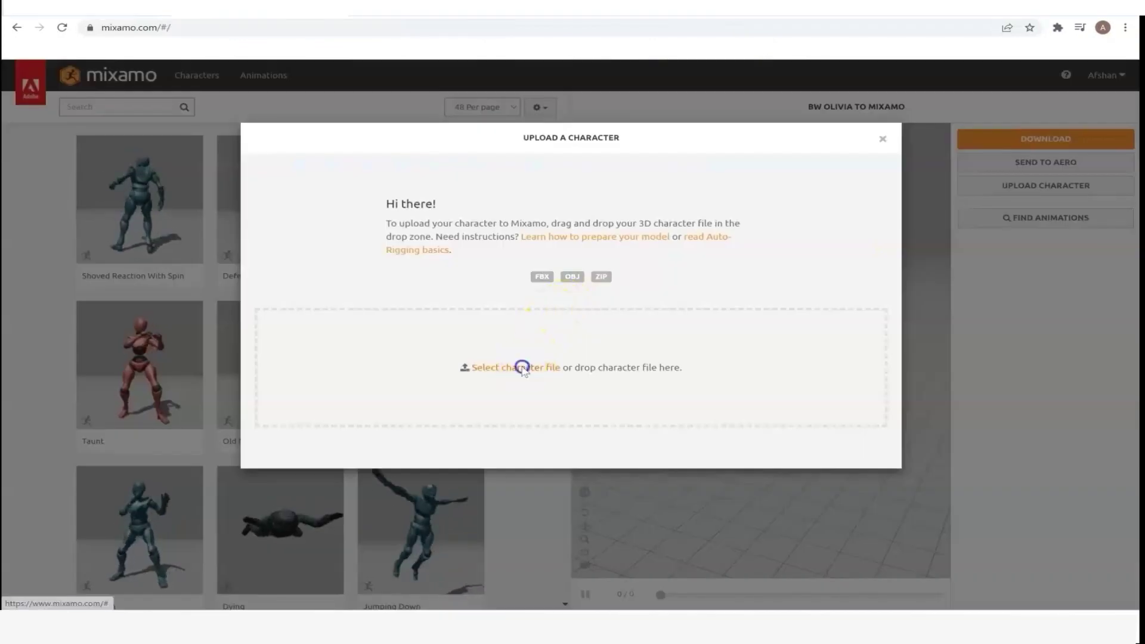
click(521, 365)
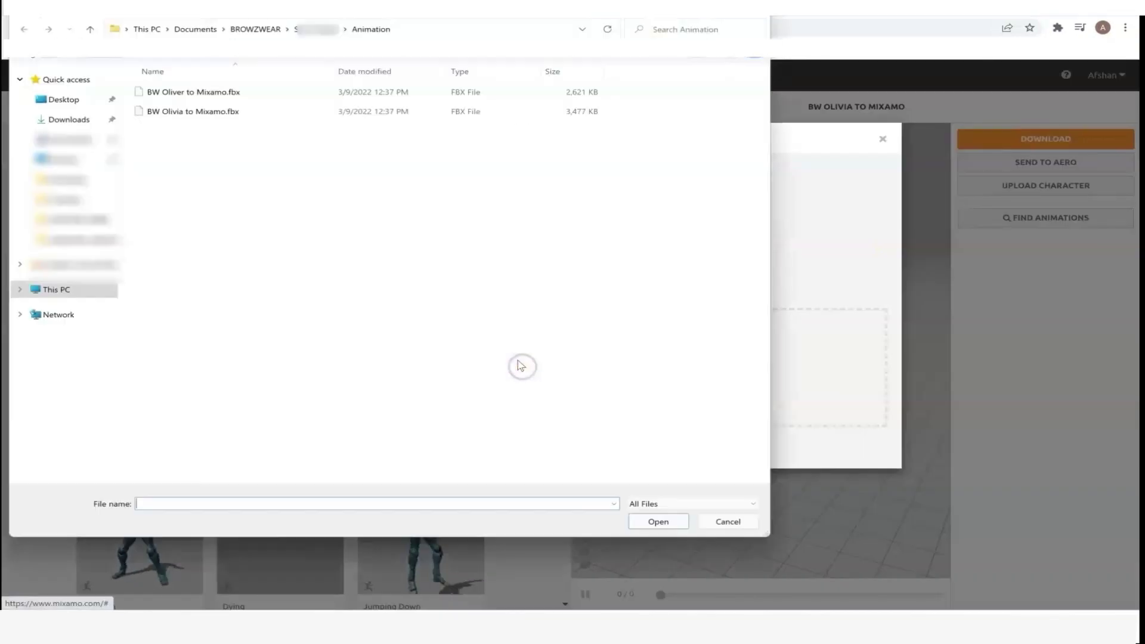
Upload BW Olivia to Mixamo.fbx and place the chin, wrist, elbow, knee and groin markers.
double_click(212, 111)
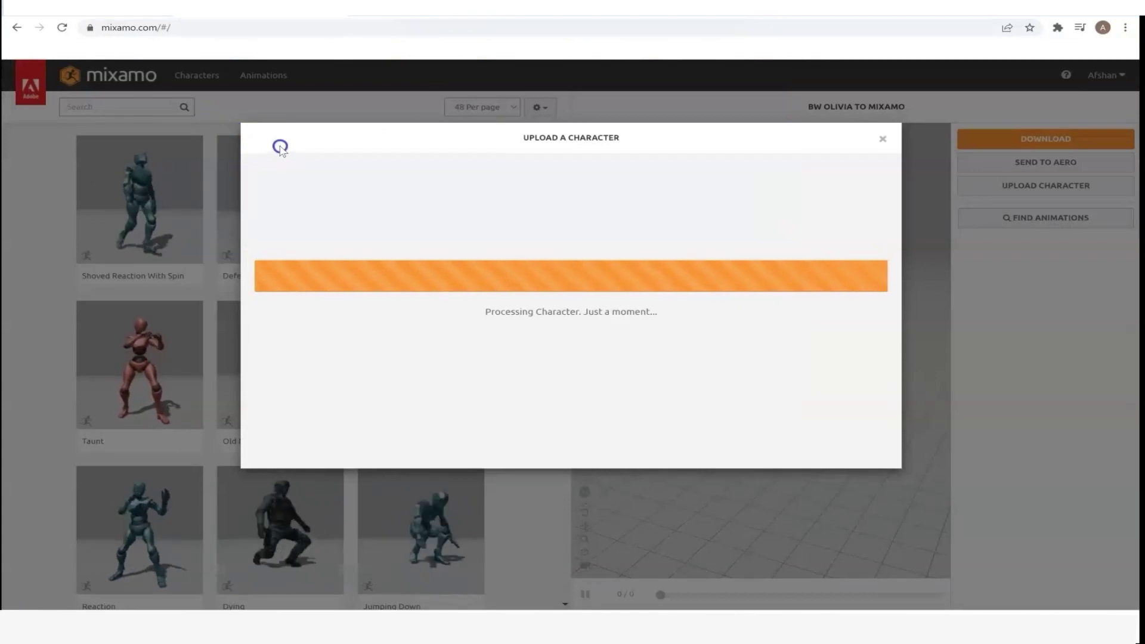
drag(317, 310, 483, 200)
mouse_move(318, 341)
mouse_down()
mouse_move(401, 284)
mouse_move(397, 294)
mouse_up()
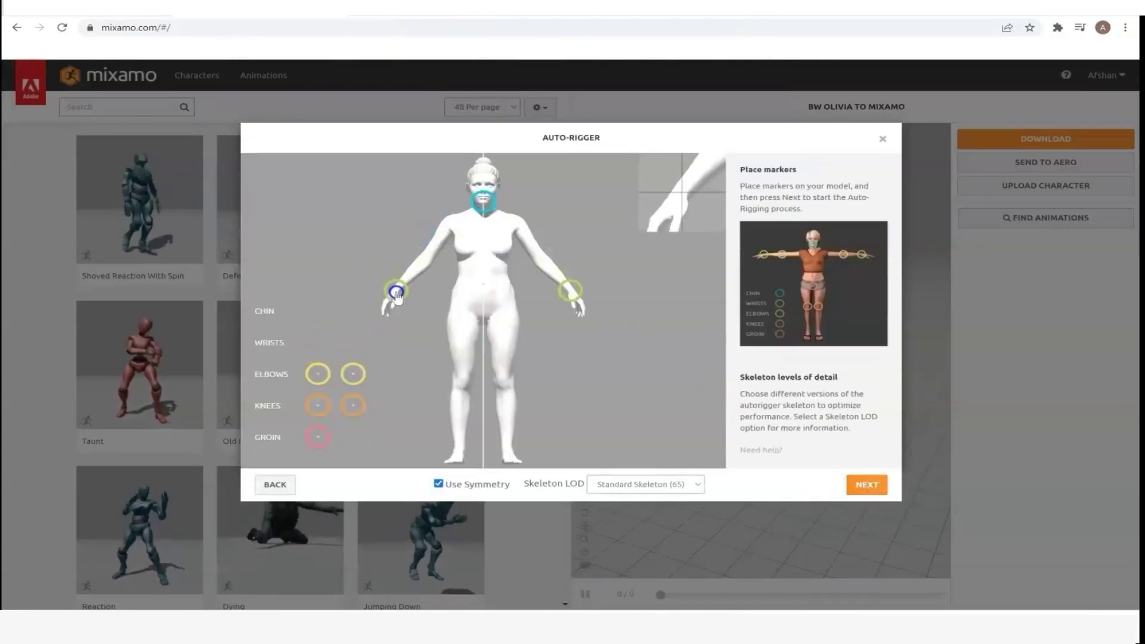
drag(318, 374, 424, 261)
drag(317, 406, 464, 384)
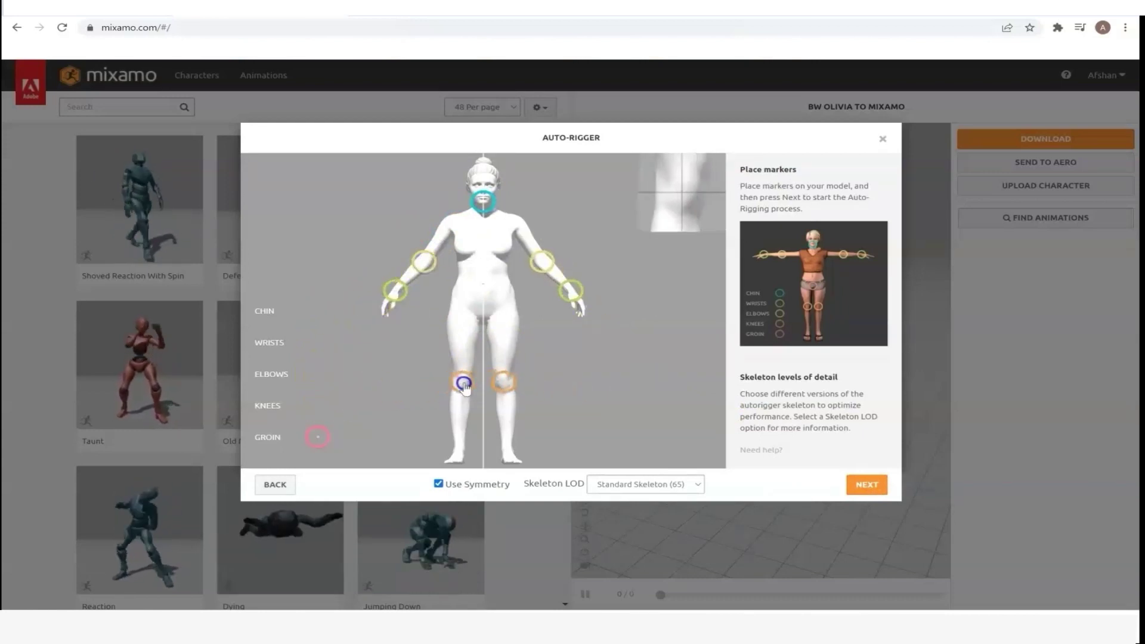
drag(318, 437, 482, 327)
Auto-rig the character and accept it as the new Mixamo character.
click(865, 484)
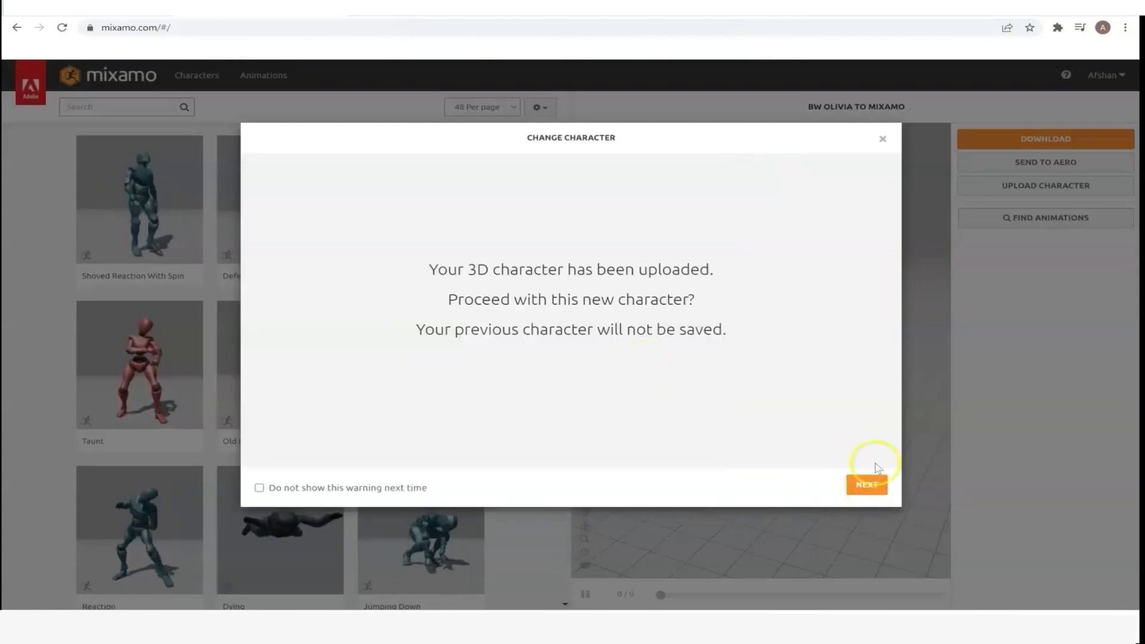
click(870, 484)
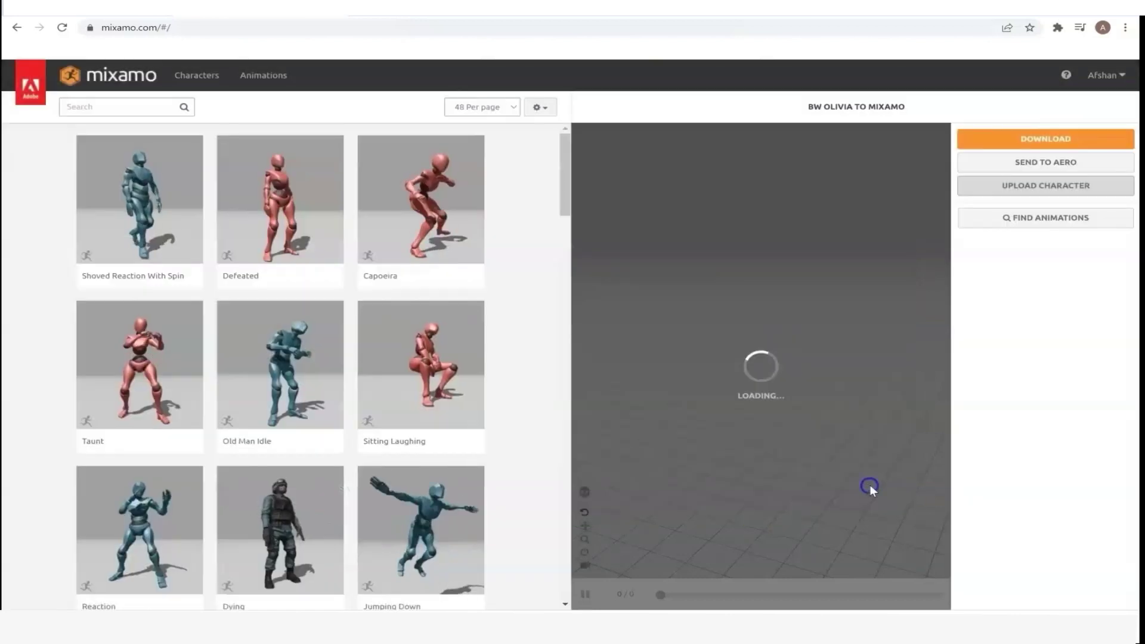
scroll(274, 296, down, 3)
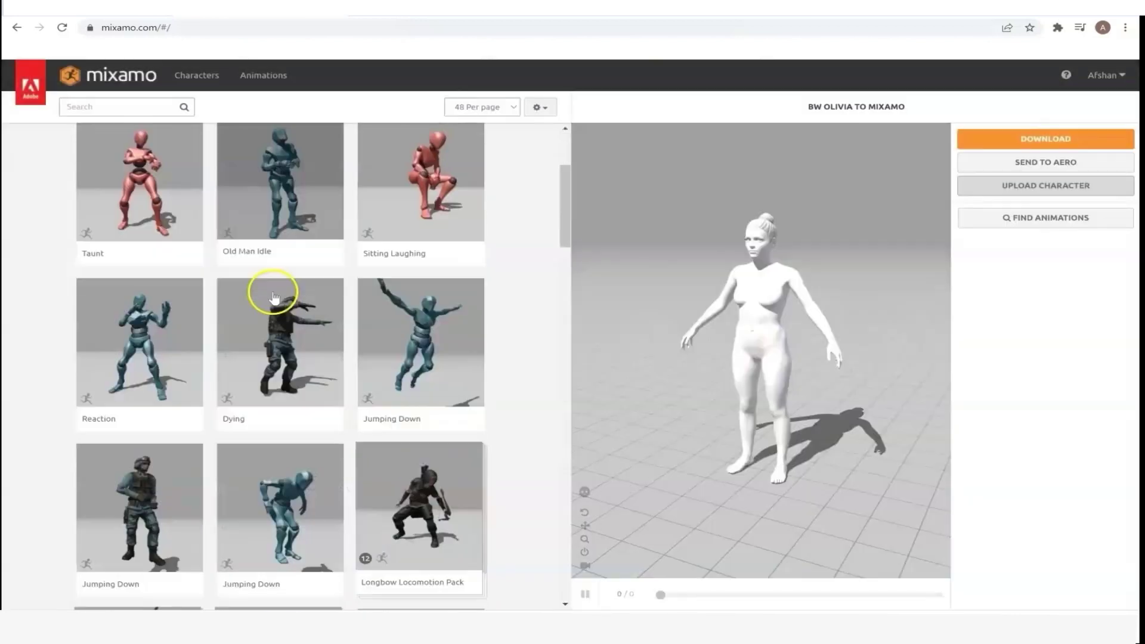
scroll(274, 296, down, 4)
Search the library for 'female', then 'dance', and apply the Dancing animation.
scroll(282, 302, down, 8)
click(127, 108)
text(fe)
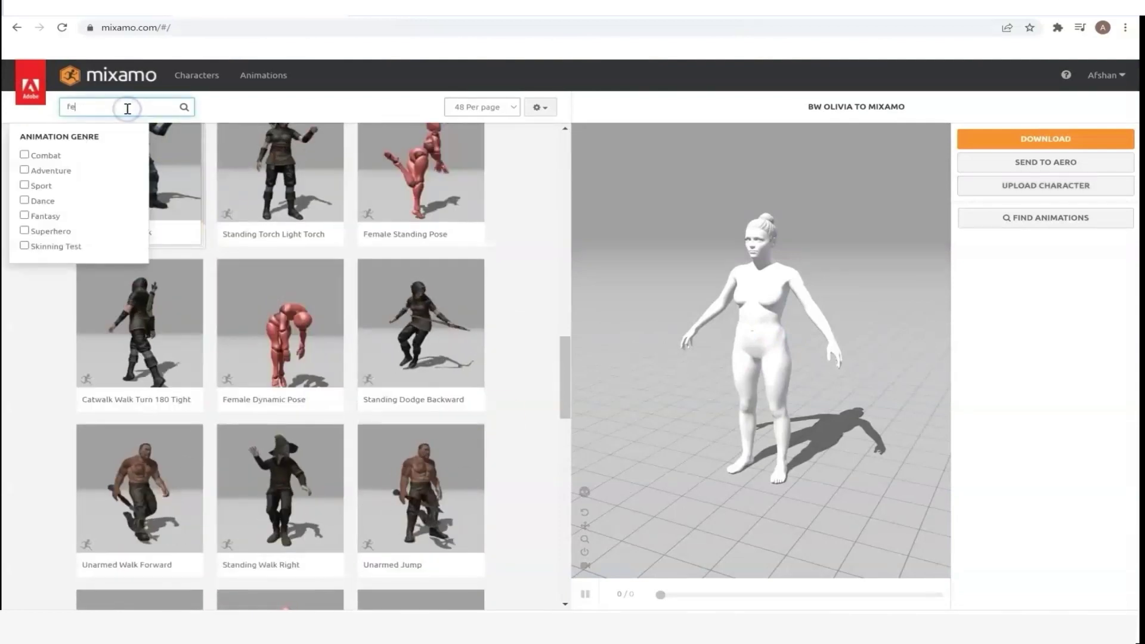
text(male)
key(Return)
scroll(435, 191, down, 6)
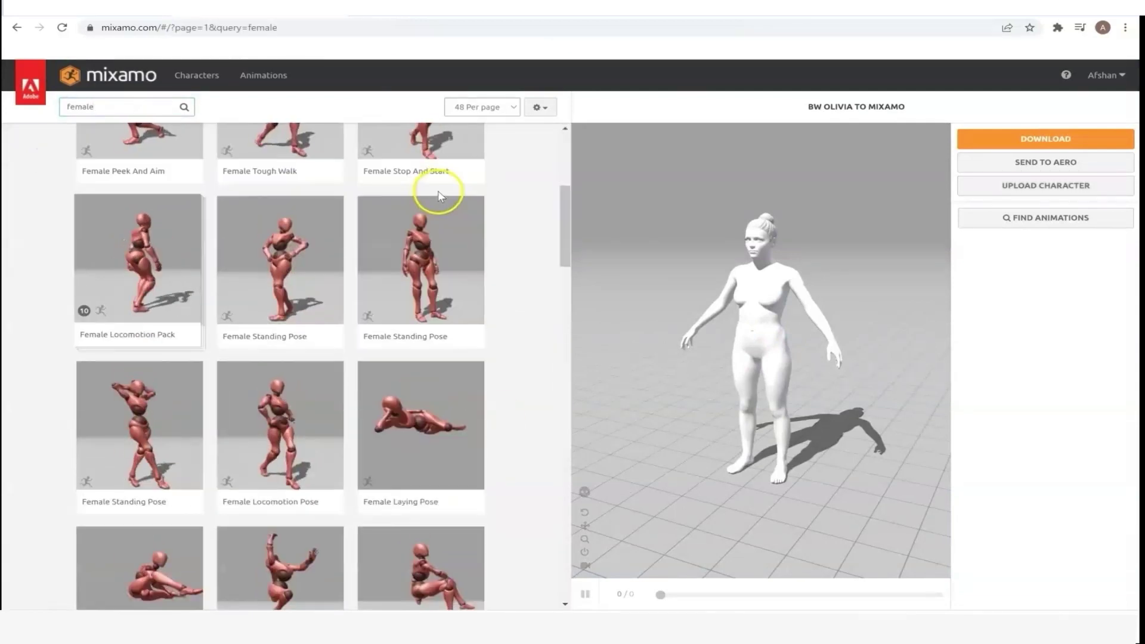
scroll(438, 196, down, 8)
triple_click(119, 107)
text(d)
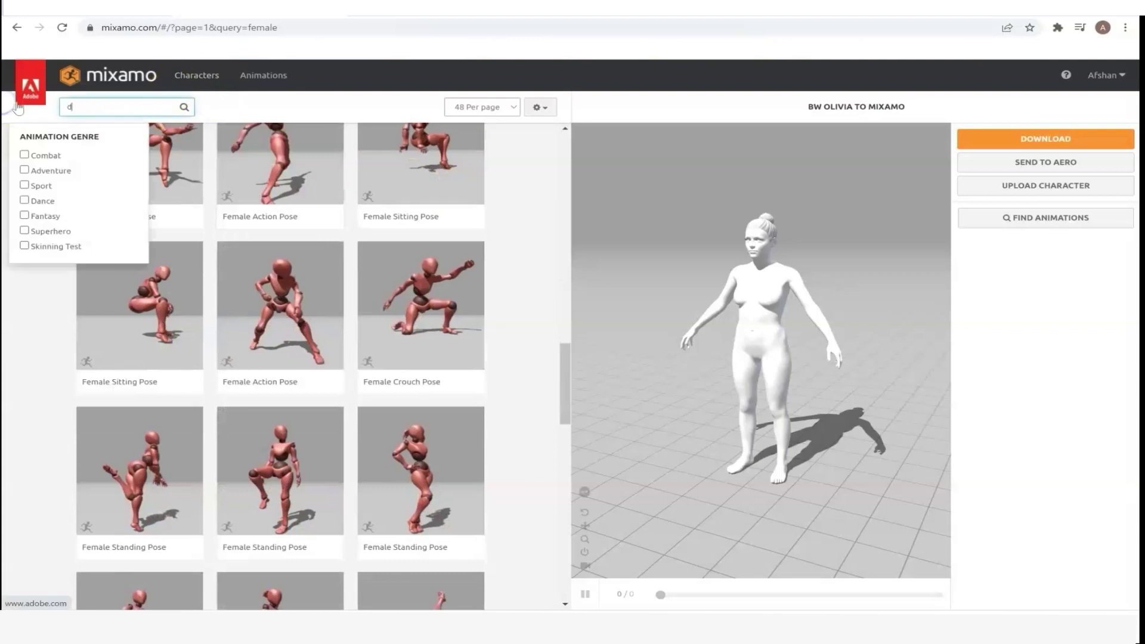
text(ance)
key(Return)
click(160, 237)
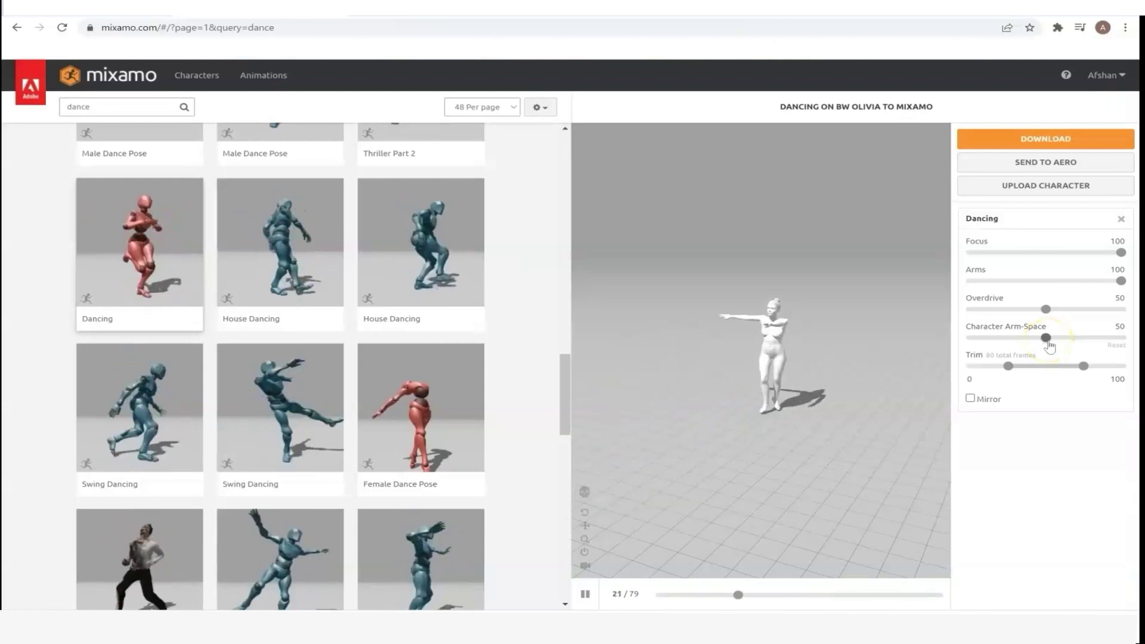
Raise Character Arm-Space to 68 and download the animation as FBX with skin.
drag(1048, 343, 1066, 344)
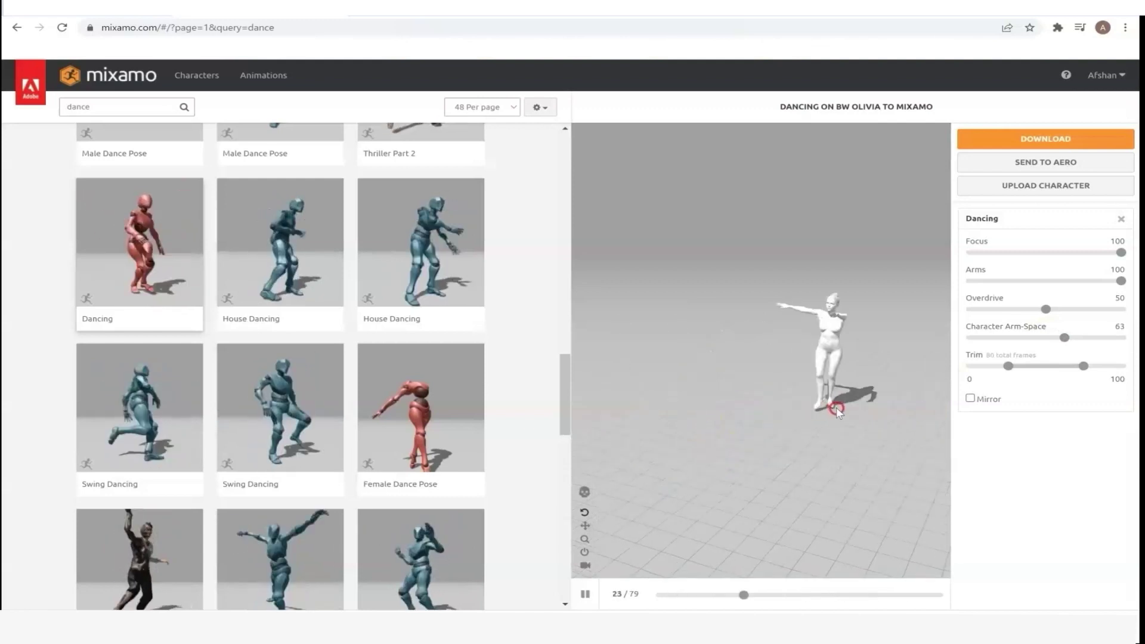
click(799, 419)
click(860, 389)
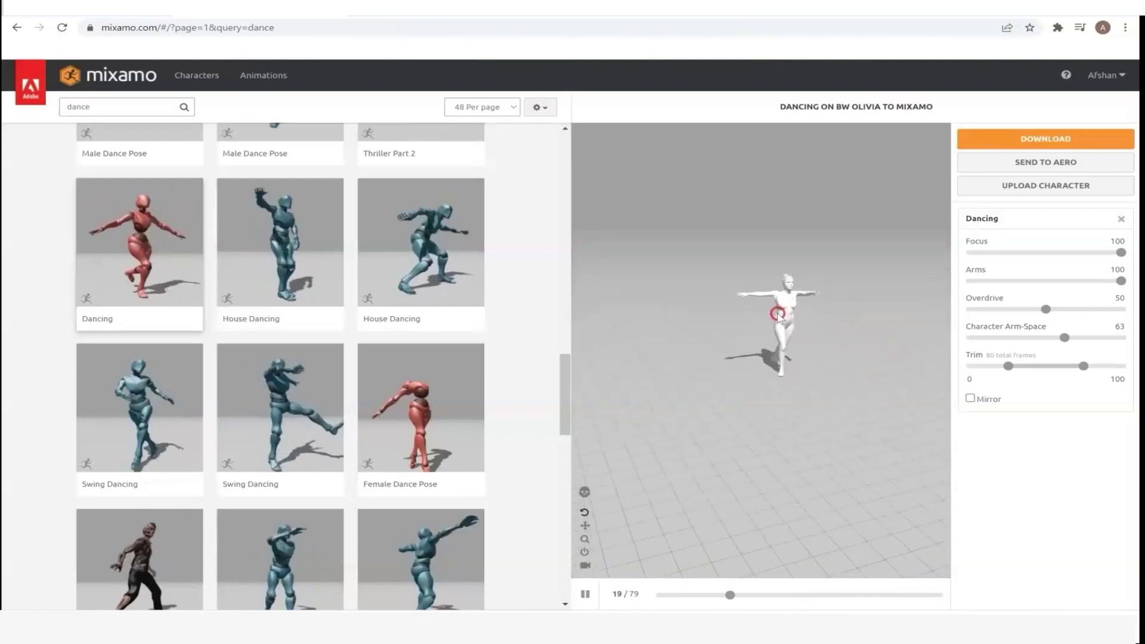
click(772, 325)
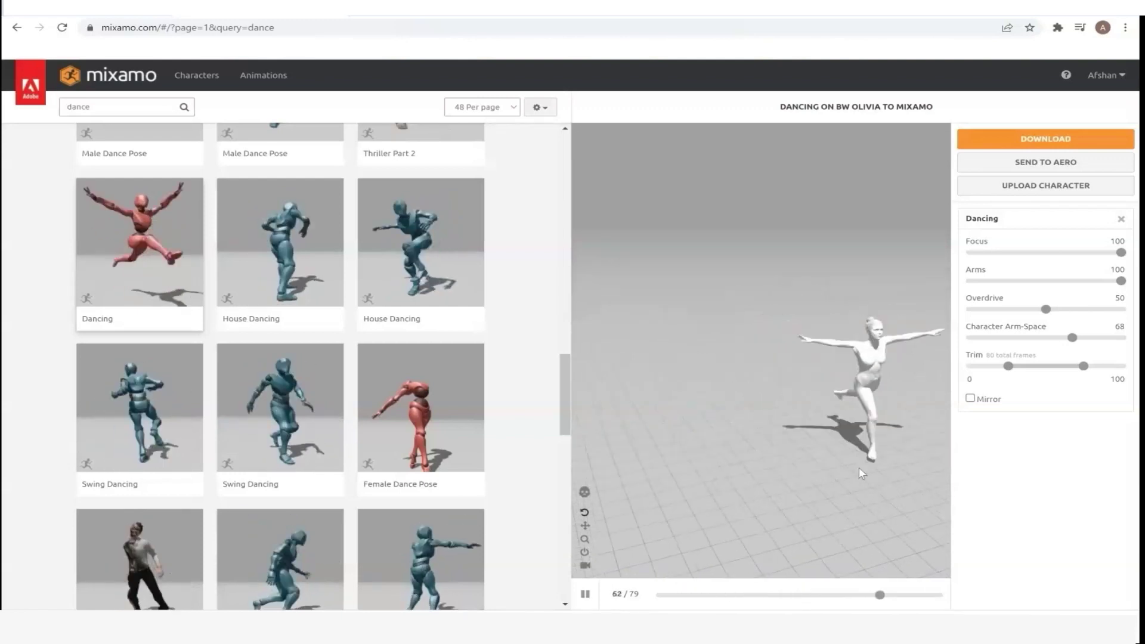
click(1019, 139)
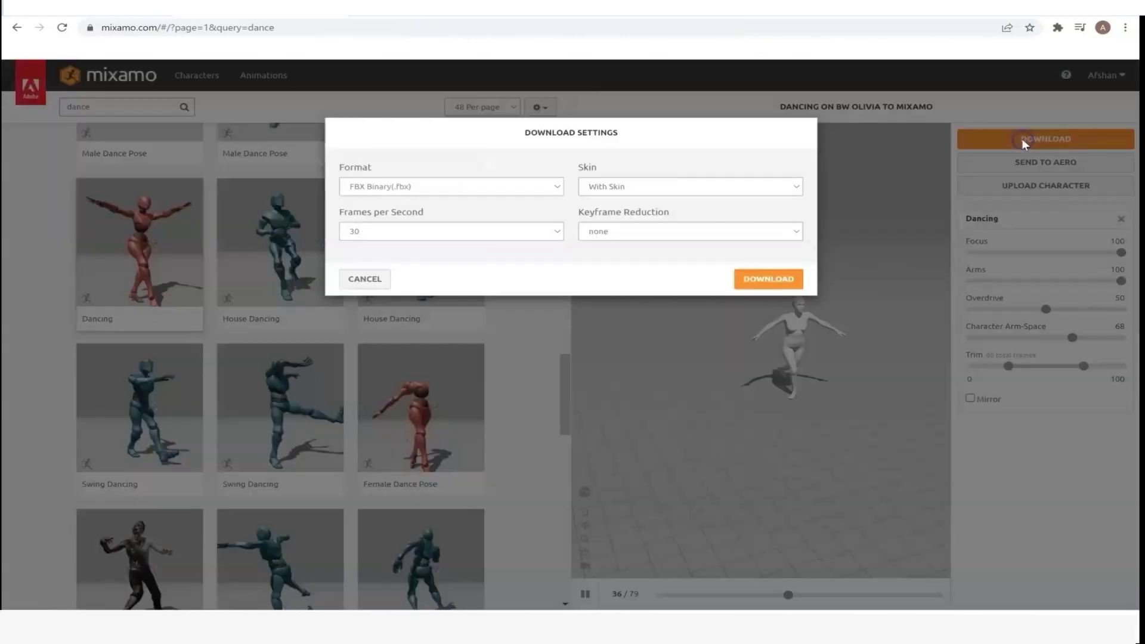
click(770, 286)
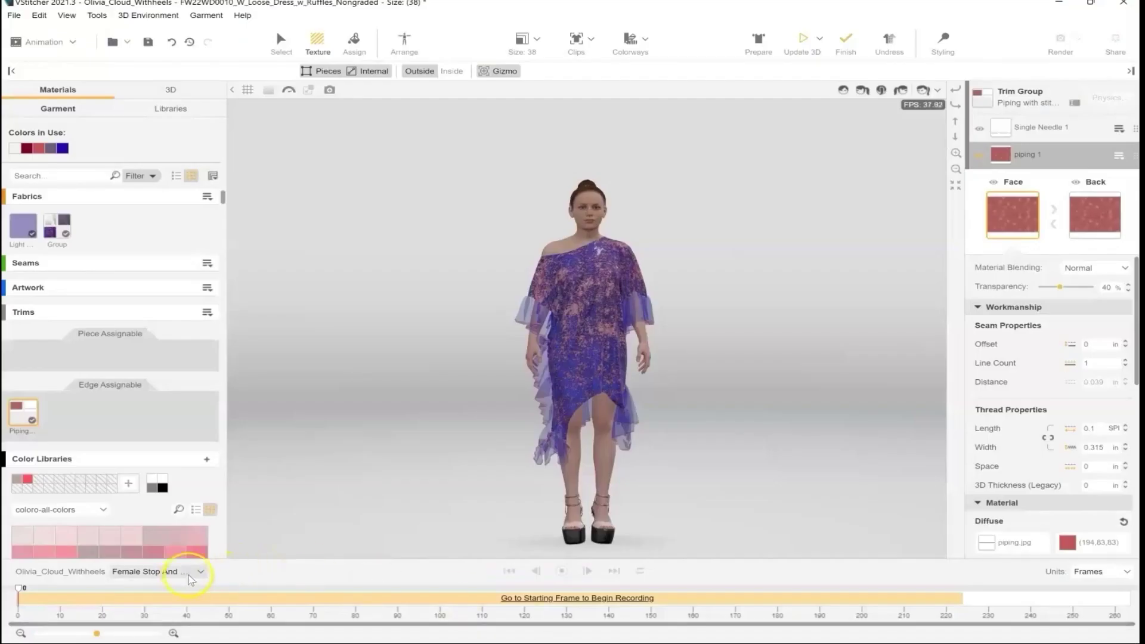
Import Dancing.fbx from Downloads as a new animation and check the available clips.
click(189, 579)
click(209, 625)
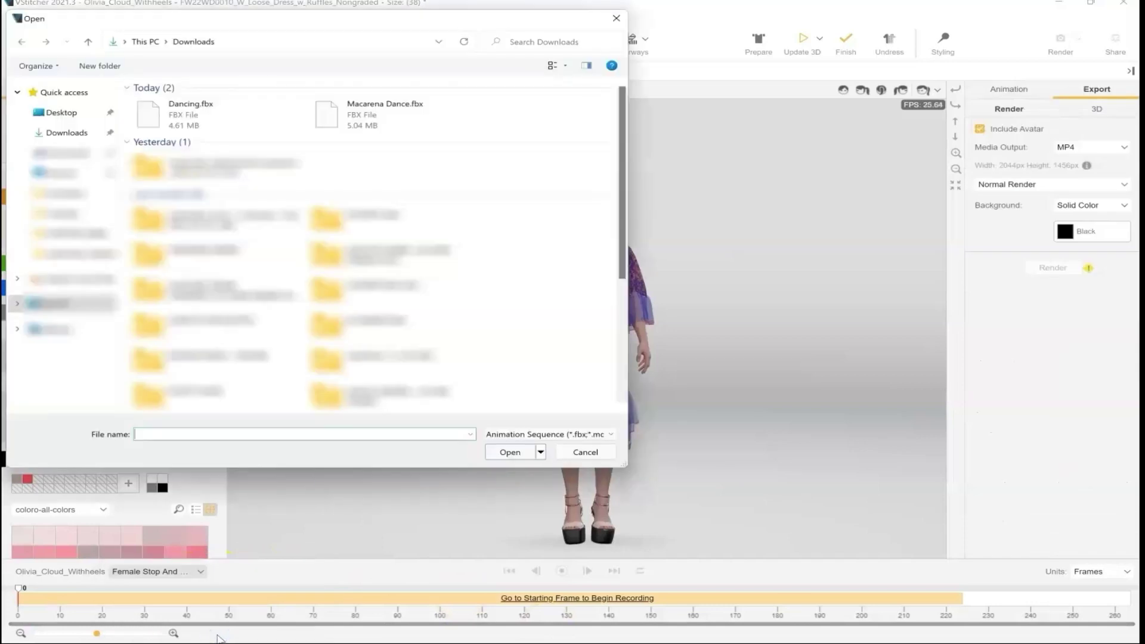
double_click(189, 116)
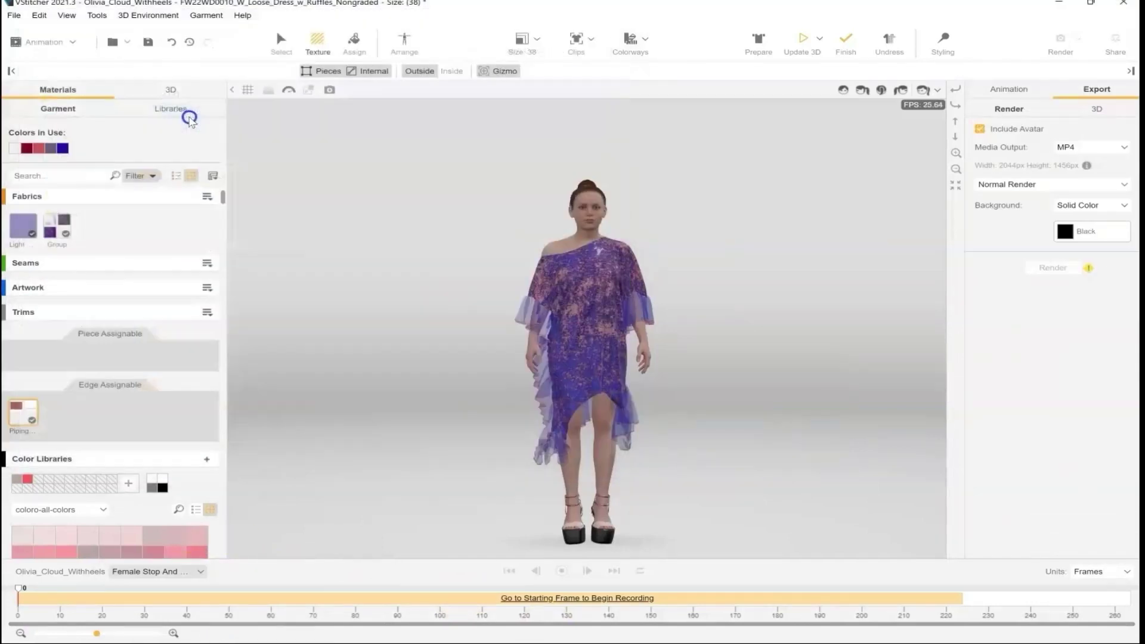
click(191, 572)
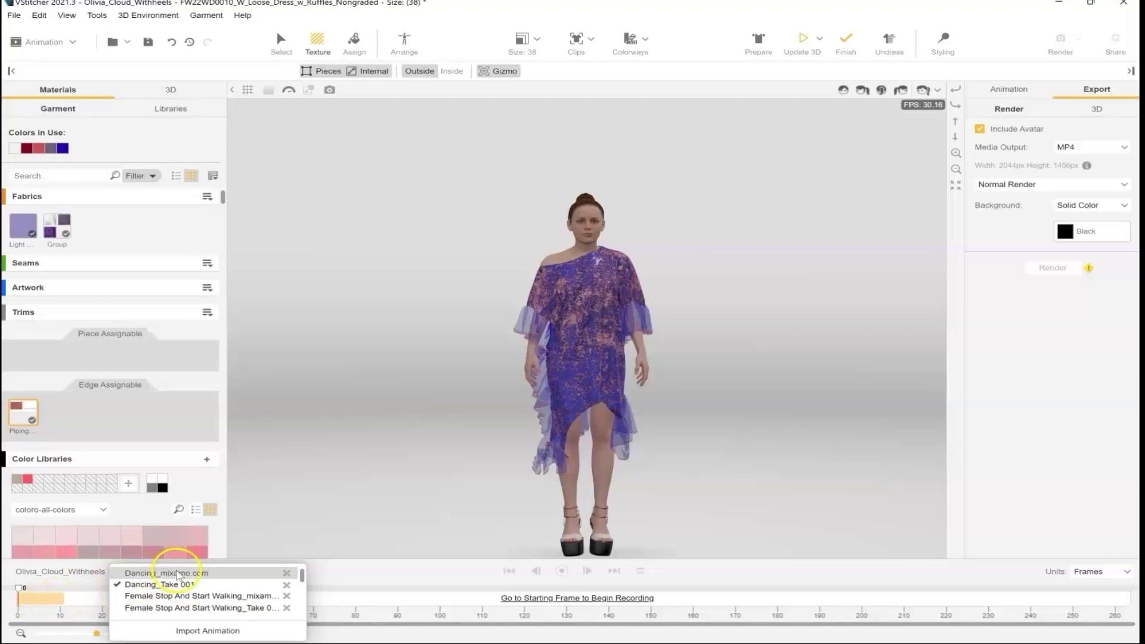
Apply the Dancing_mixamo.com animation to the avatar and inspect it from several angles.
click(178, 573)
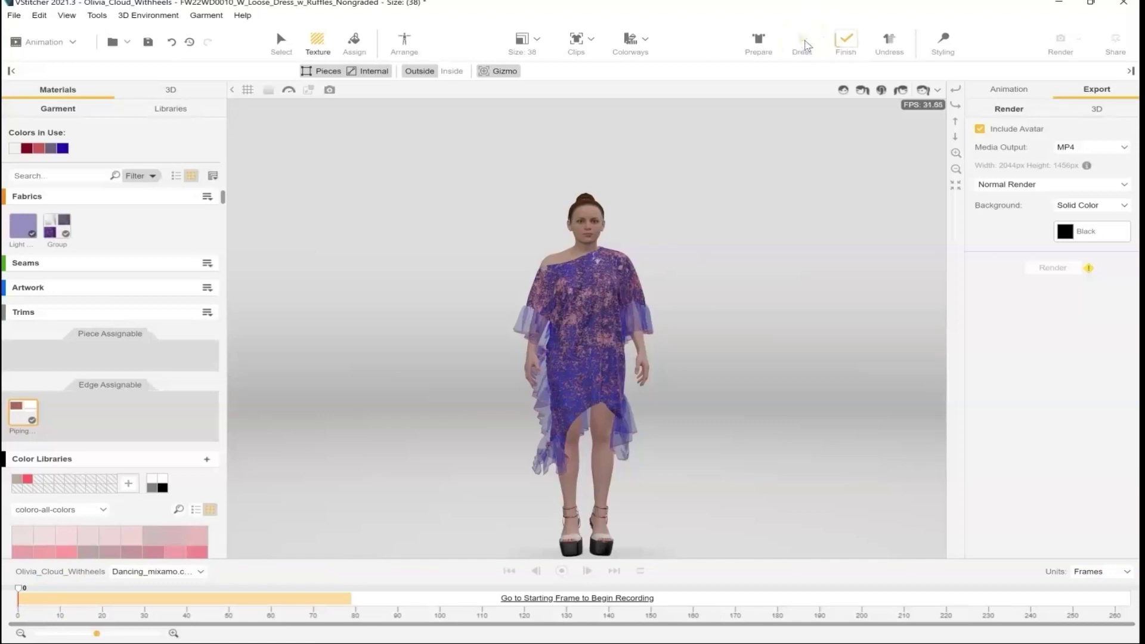
drag(746, 314, 809, 226)
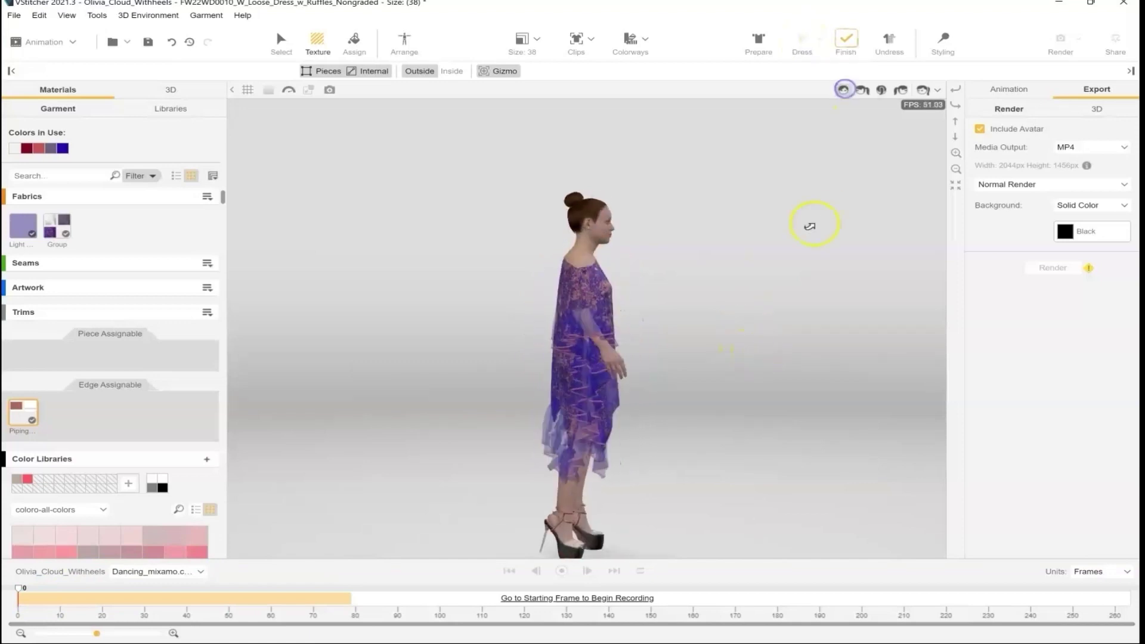
scroll(399, 376, up, 3)
drag(621, 371, 869, 309)
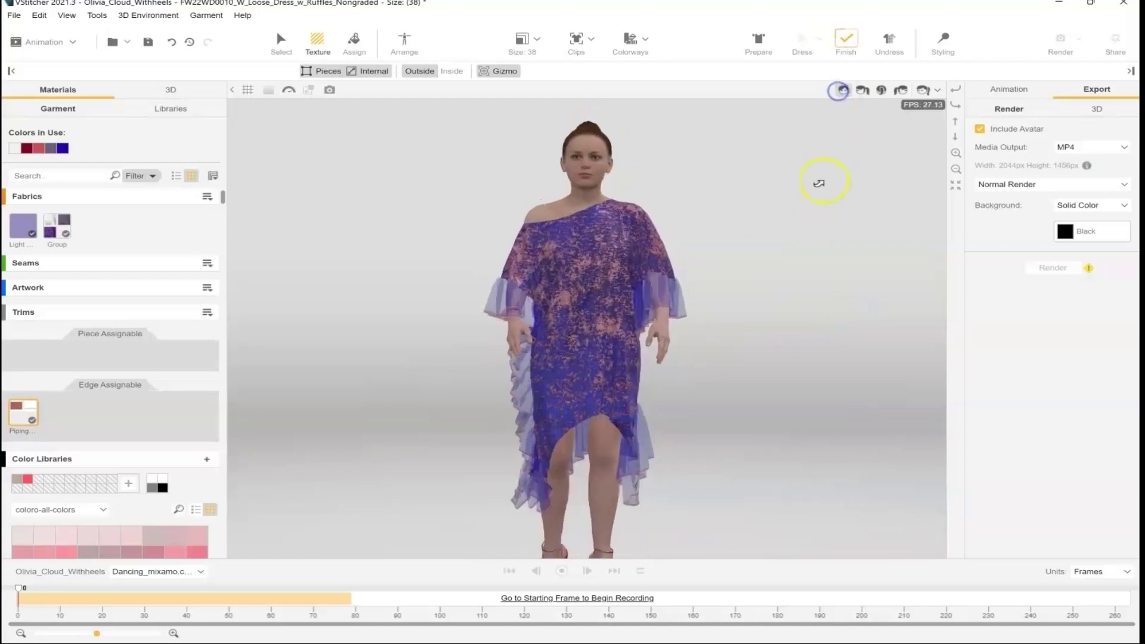
drag(819, 183, 800, 310)
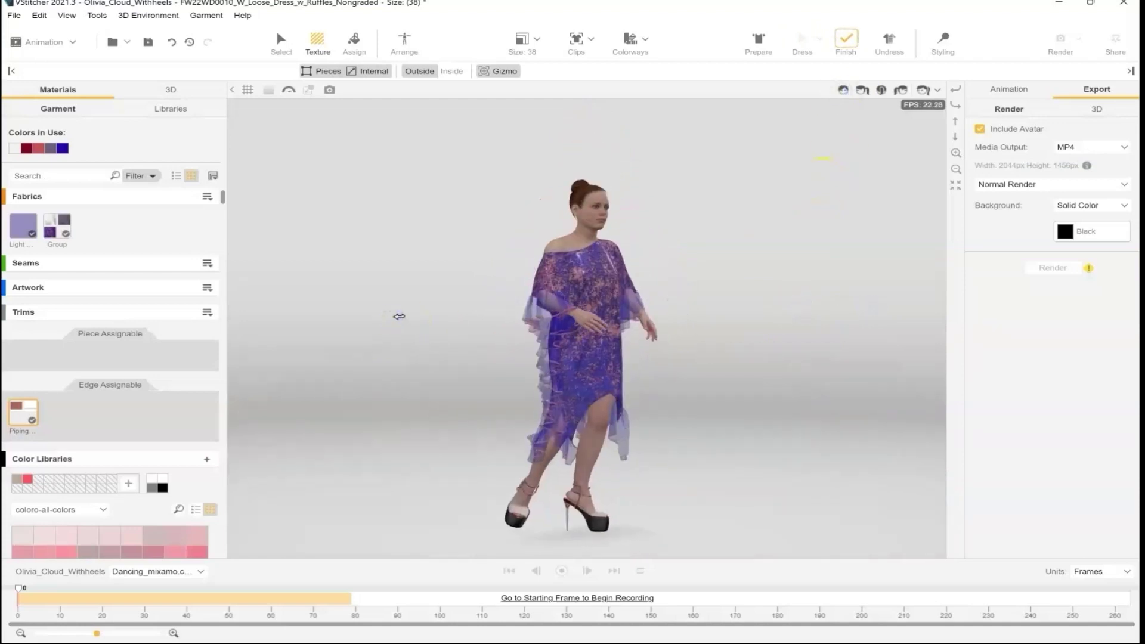
drag(399, 317, 754, 369)
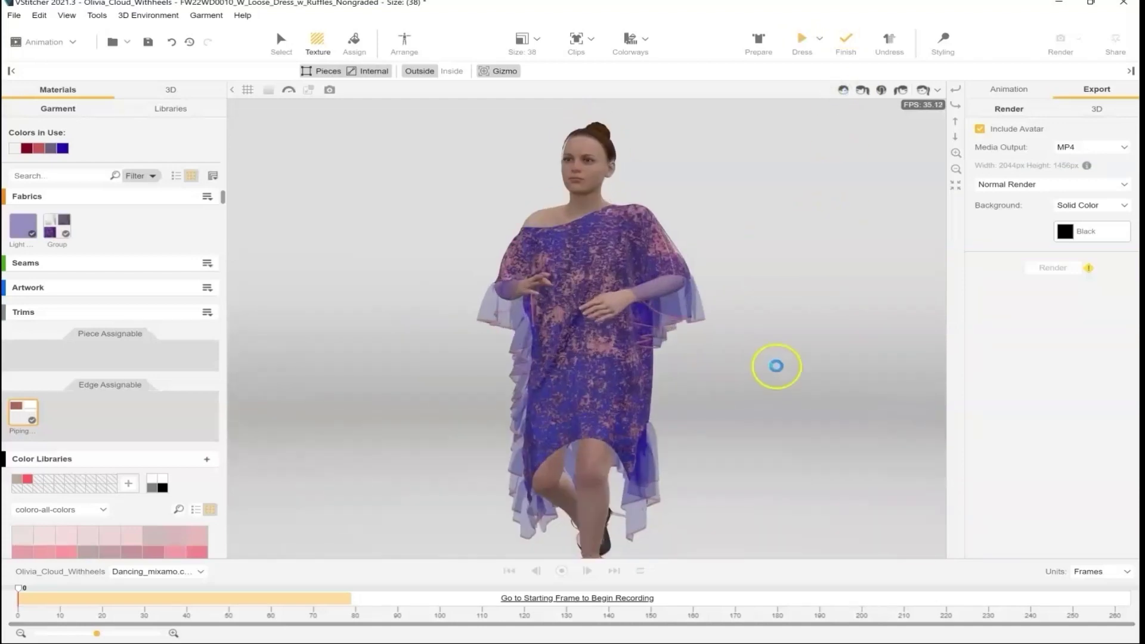
Record the ruffled dress simulating through the dance.
click(561, 571)
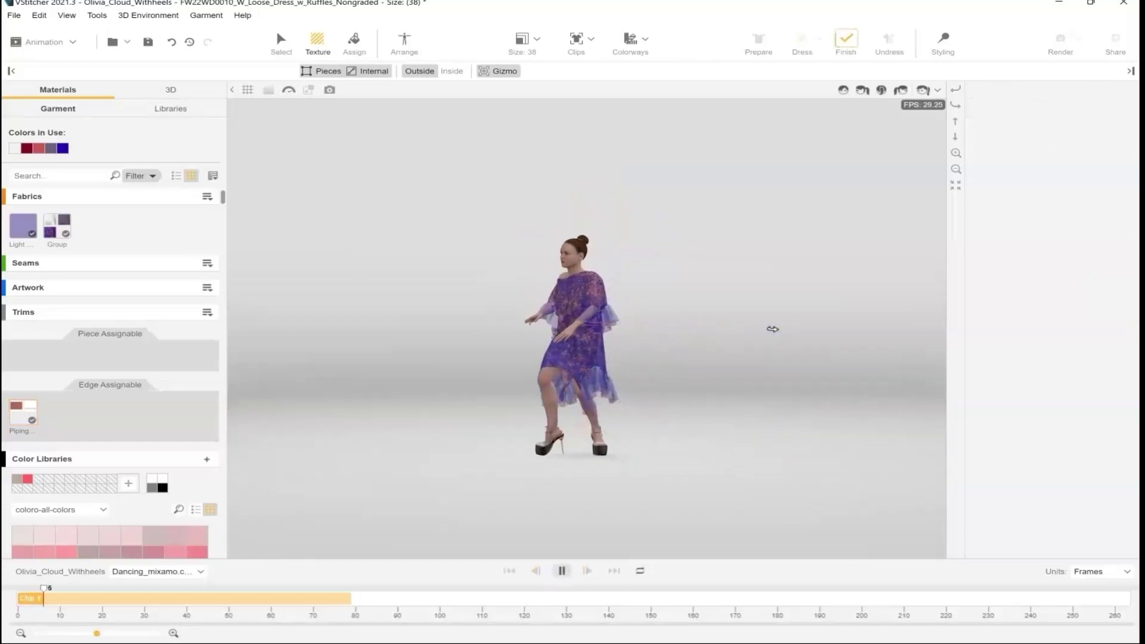
drag(767, 327, 391, 358)
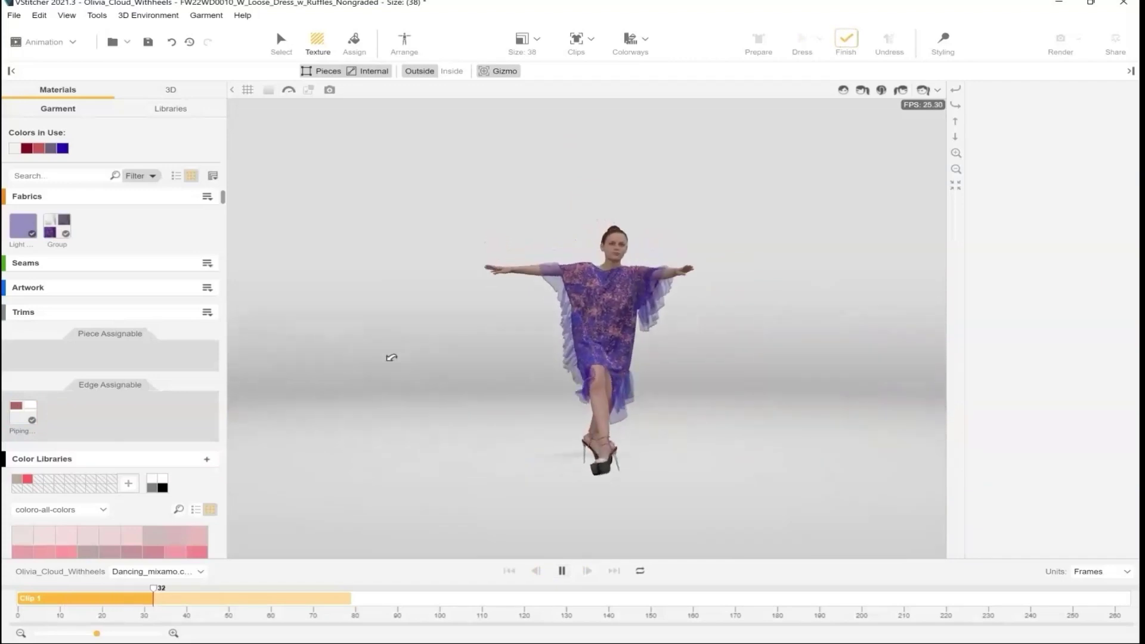
click(743, 371)
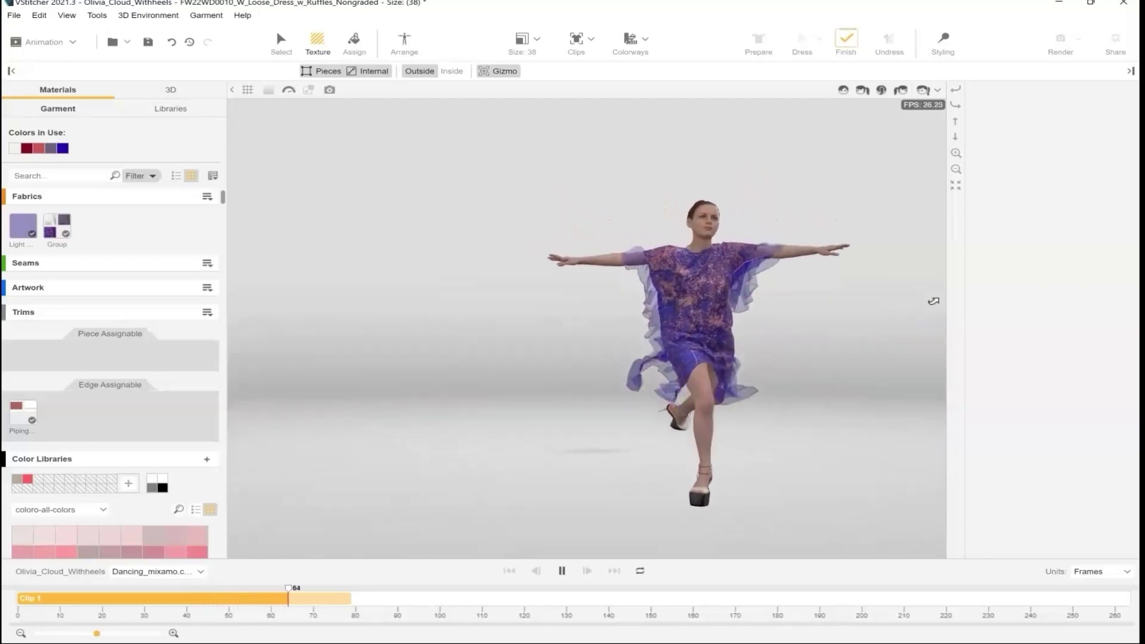
Finish the recording and keep MP4 as the video output format.
click(561, 571)
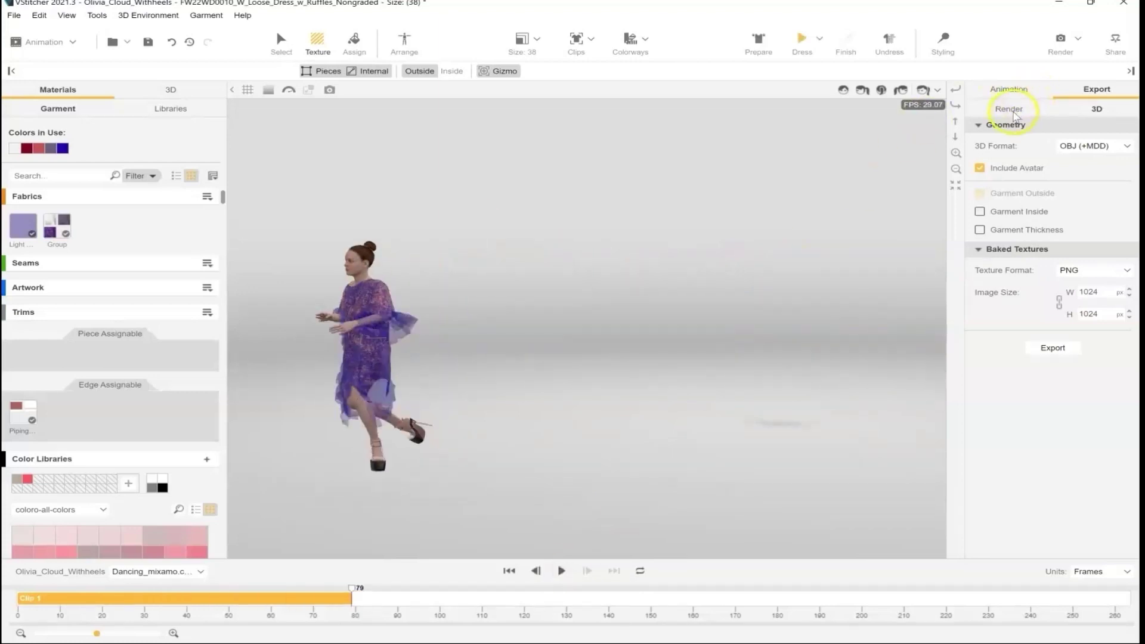
click(1011, 110)
click(1083, 149)
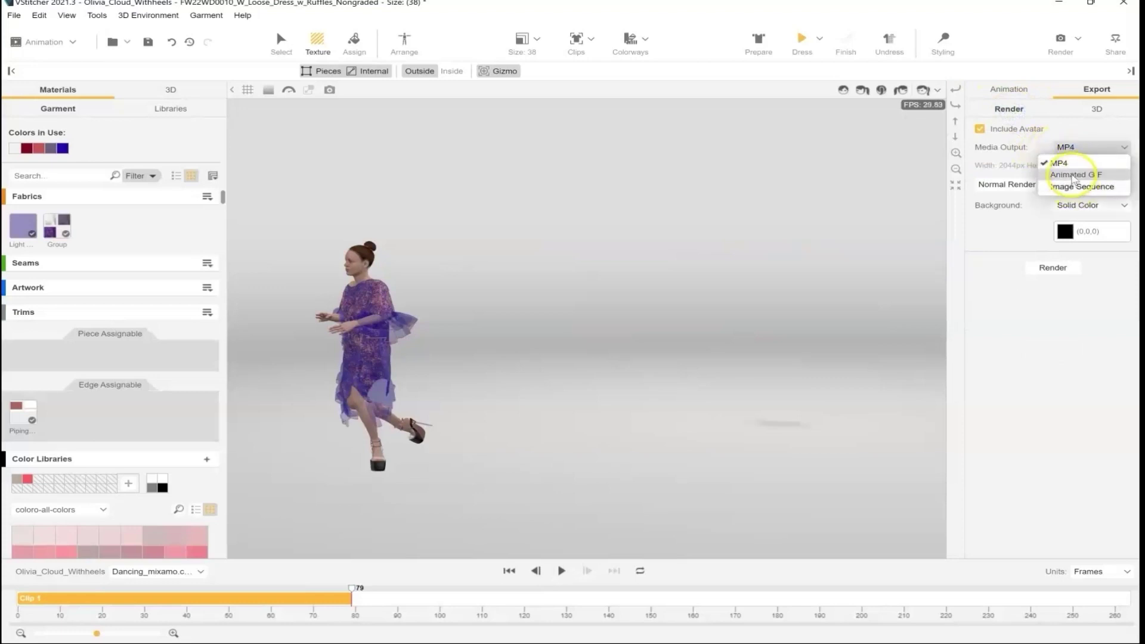
click(1068, 140)
Export the recorded animation as OBJ (+MDD) 3D files and save them.
click(1081, 111)
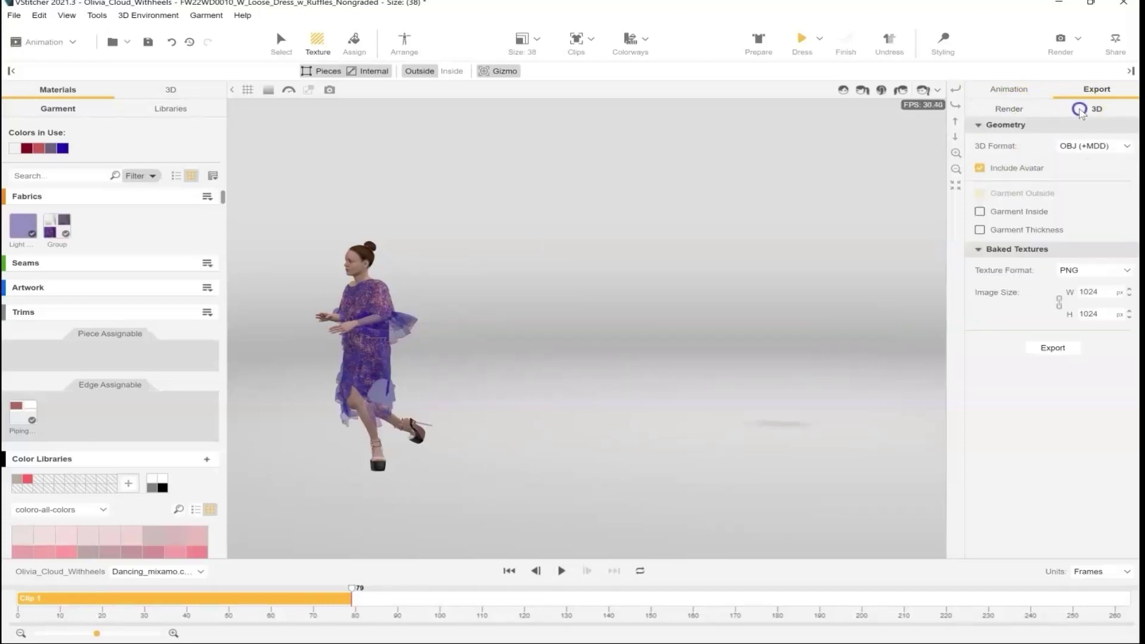
click(1072, 145)
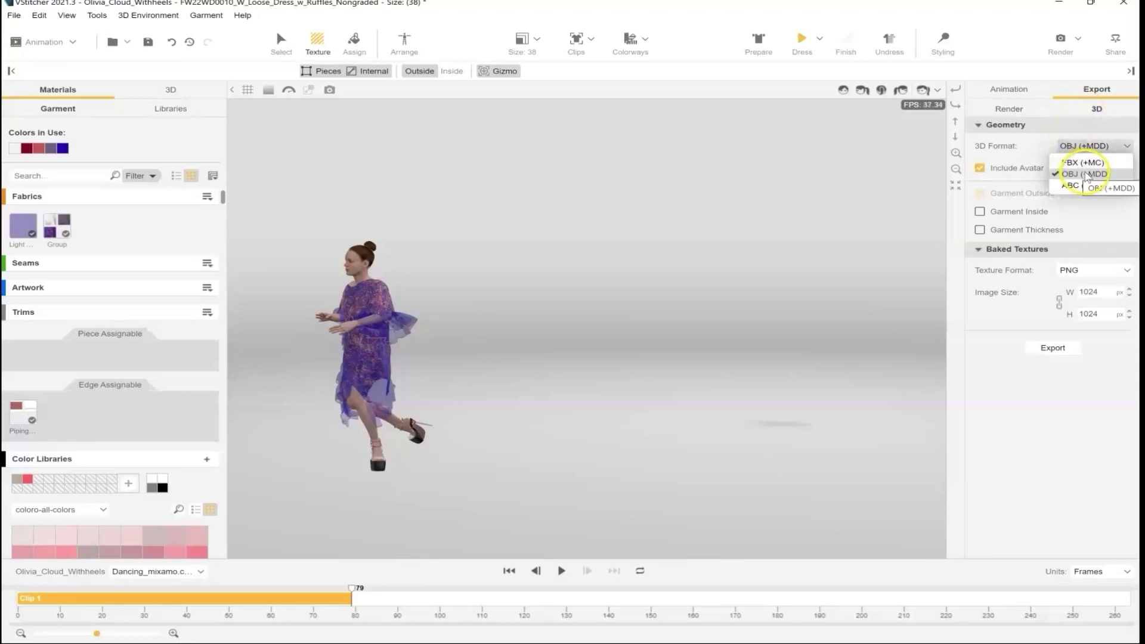
click(1085, 174)
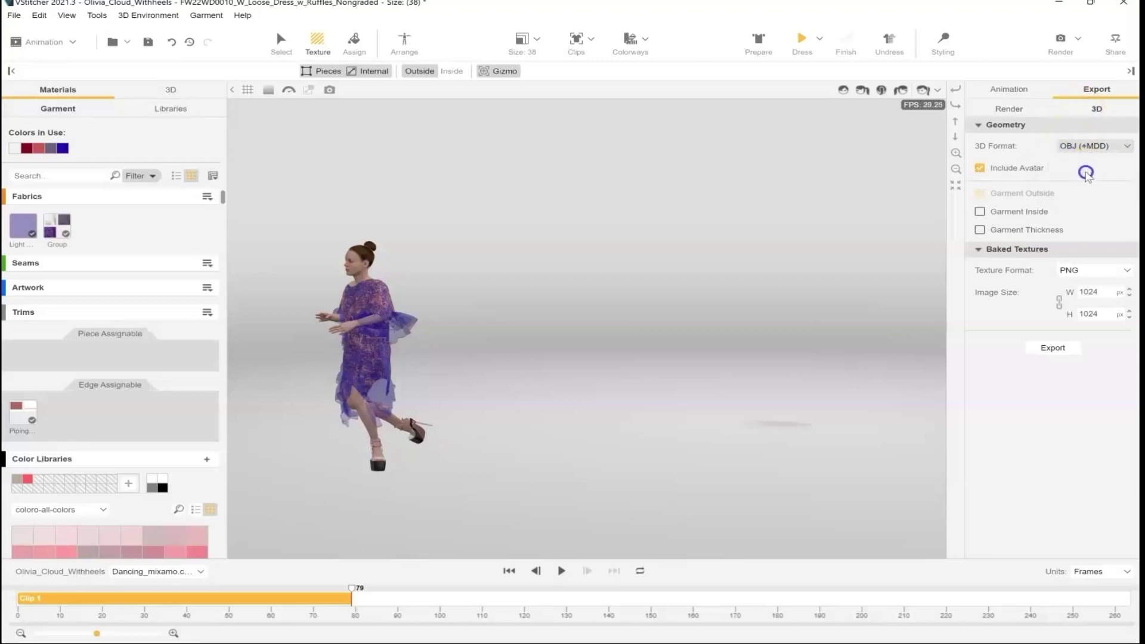
click(1052, 348)
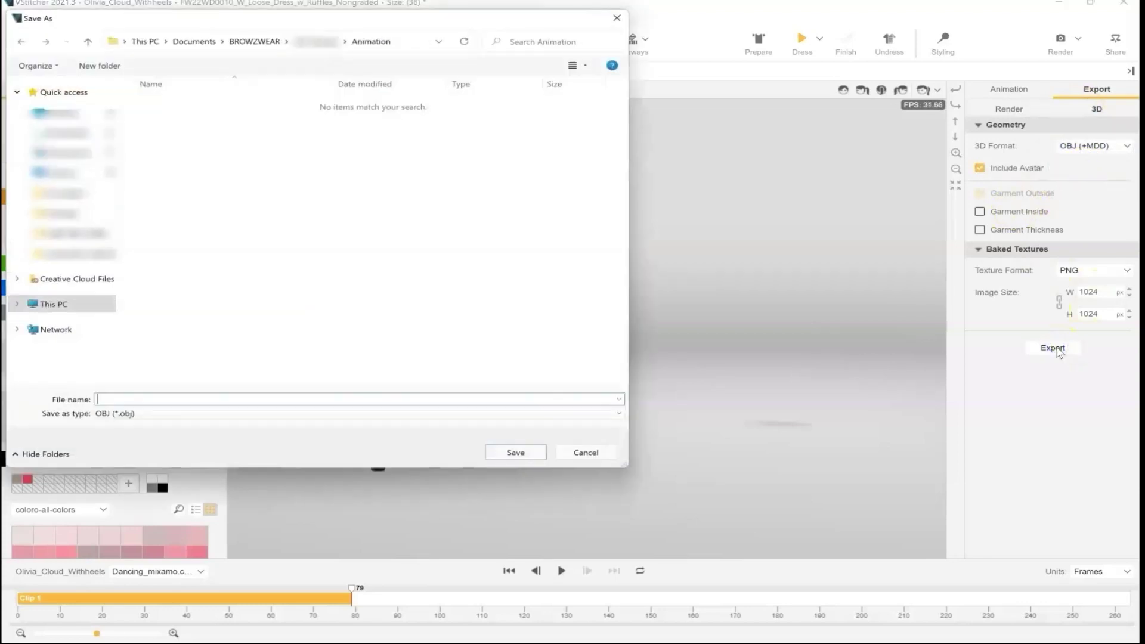
key(Return)
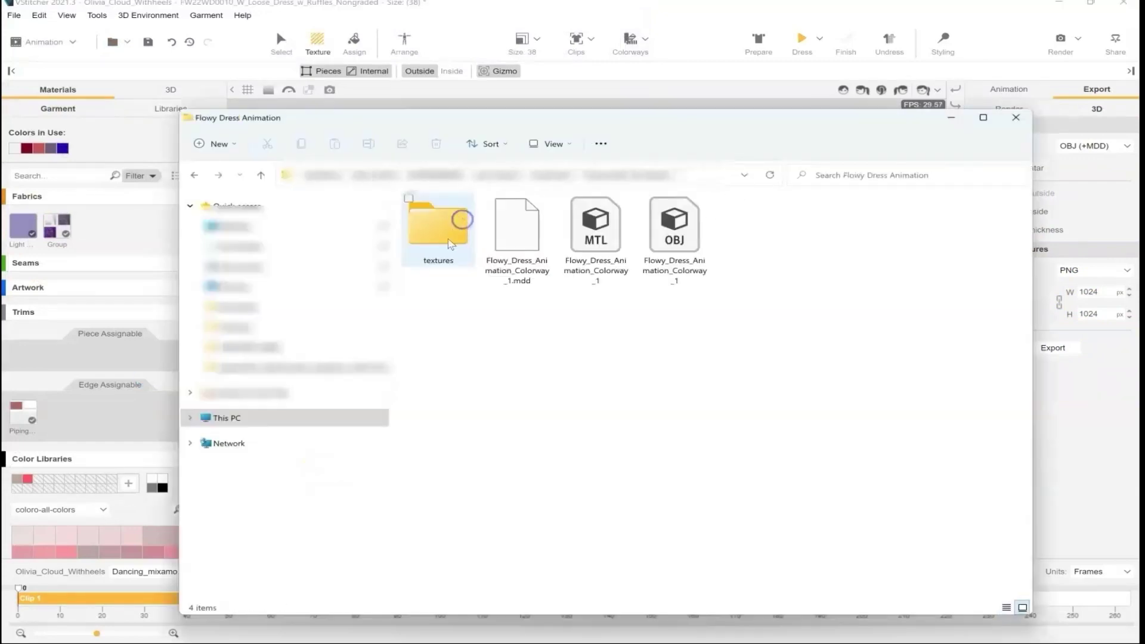